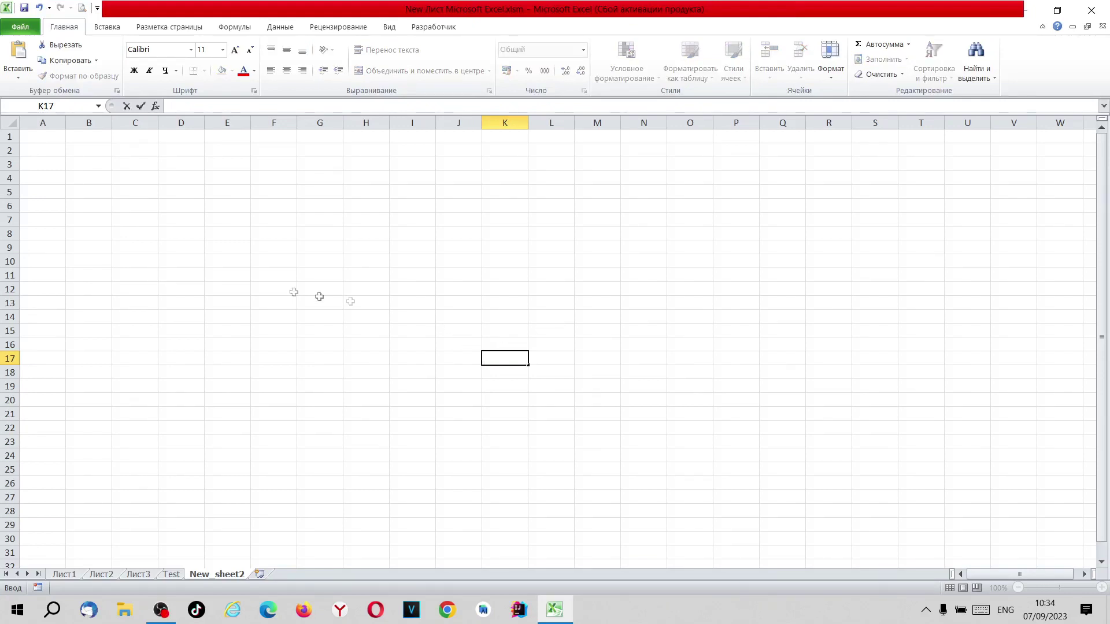
Step: Enter lowercase 'некоторый текст' in B6 and autofit column B
{"action": "left_click", "coordinate": [90, 209]}
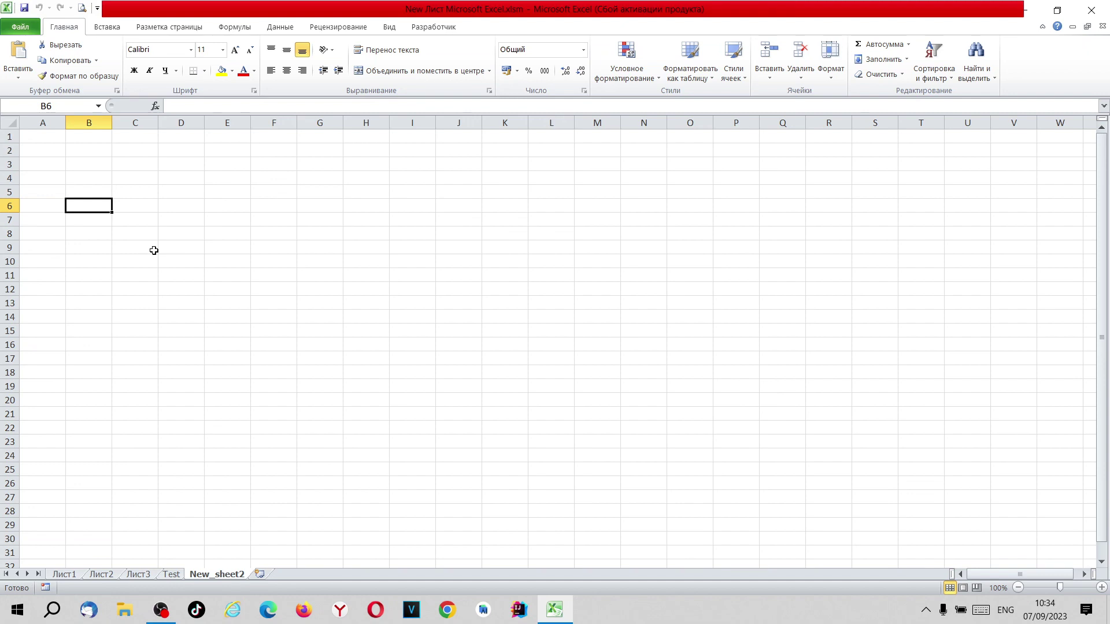
{"action": "type", "text": "ytrjnjhsq"}
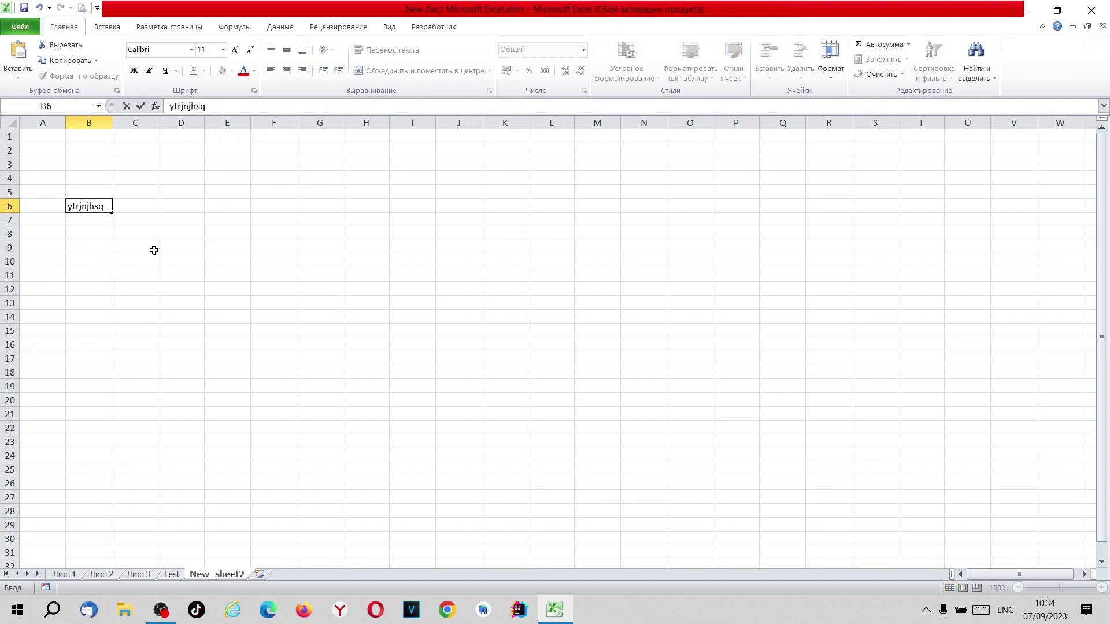
{"action": "key", "text": "BackSpace"}
{"action": "key", "text": "BackSpace"}
{"action": "key", "text": "BackSpace"}
{"action": "key", "text": "BackSpace"}
{"action": "key", "text": "BackSpace"}
{"action": "key", "text": "BackSpace"}
{"action": "key", "text": "BackSpace"}
{"action": "key", "text": "BackSpace"}
{"action": "key", "text": "BackSpace"}
{"action": "key", "text": "super+space"}
{"action": "type", "text": "некоторый тек"}
{"action": "key", "text": "Return"}
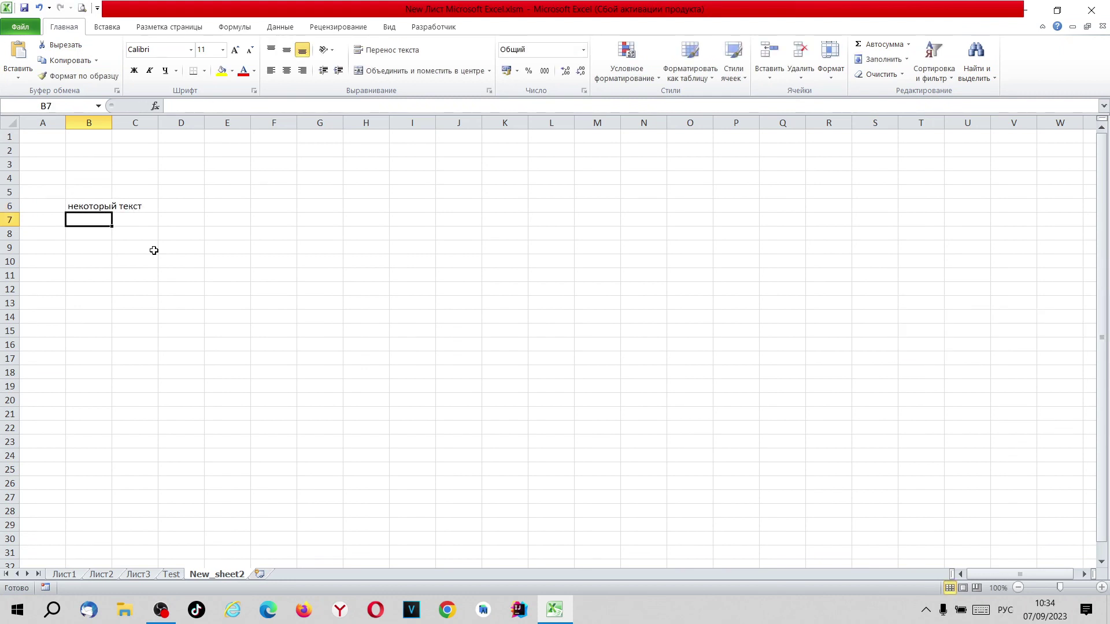
{"action": "double_click", "coordinate": [109, 122]}
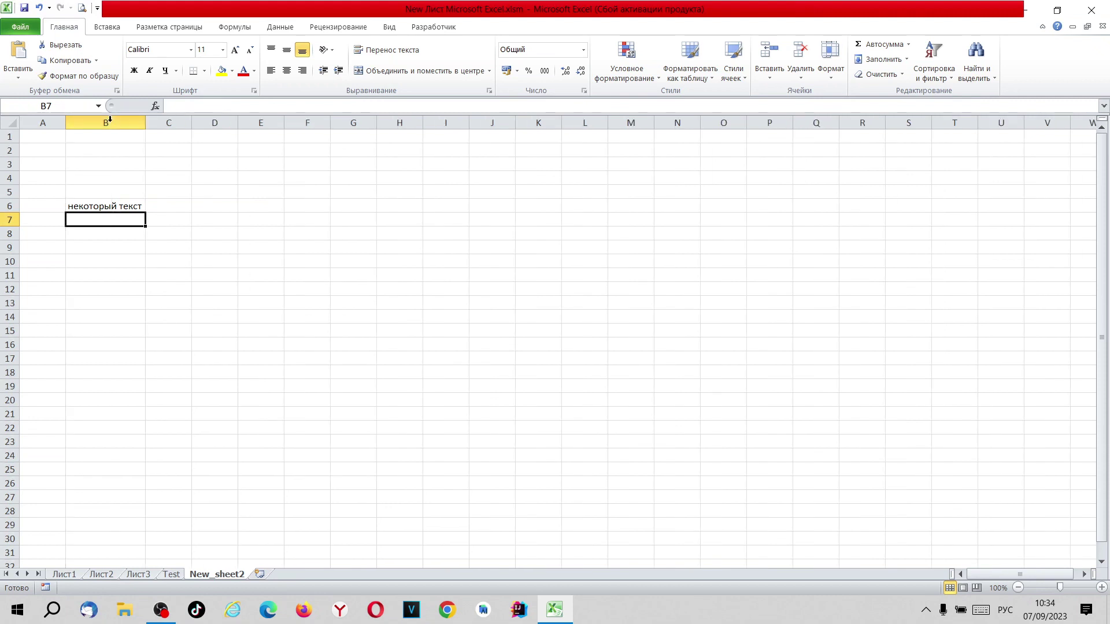
Step: Enter 'НЕКОТОРЫЙ ТЕКСТ' in B7 and the mixed-case 'НекоТОрыЙ ТеКсТ' in B8
{"action": "type", "text": "НЕКОТОРЫЙ ТЕКСТ"}
{"action": "key", "text": "Return"}
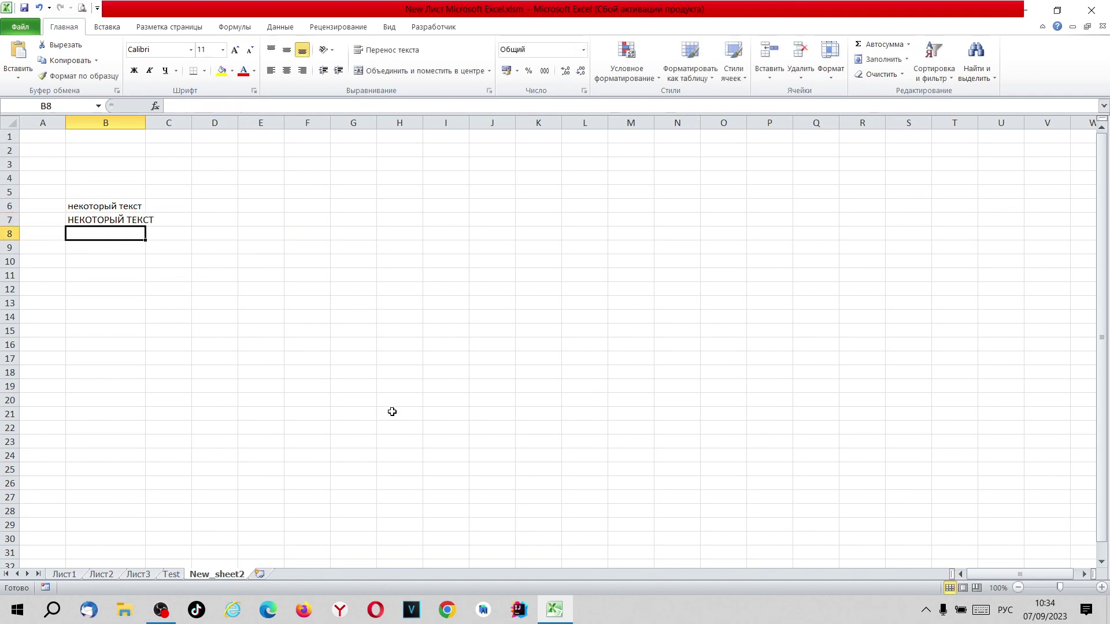
{"action": "type", "text": "НекоТОрыЙ ТеКст"}
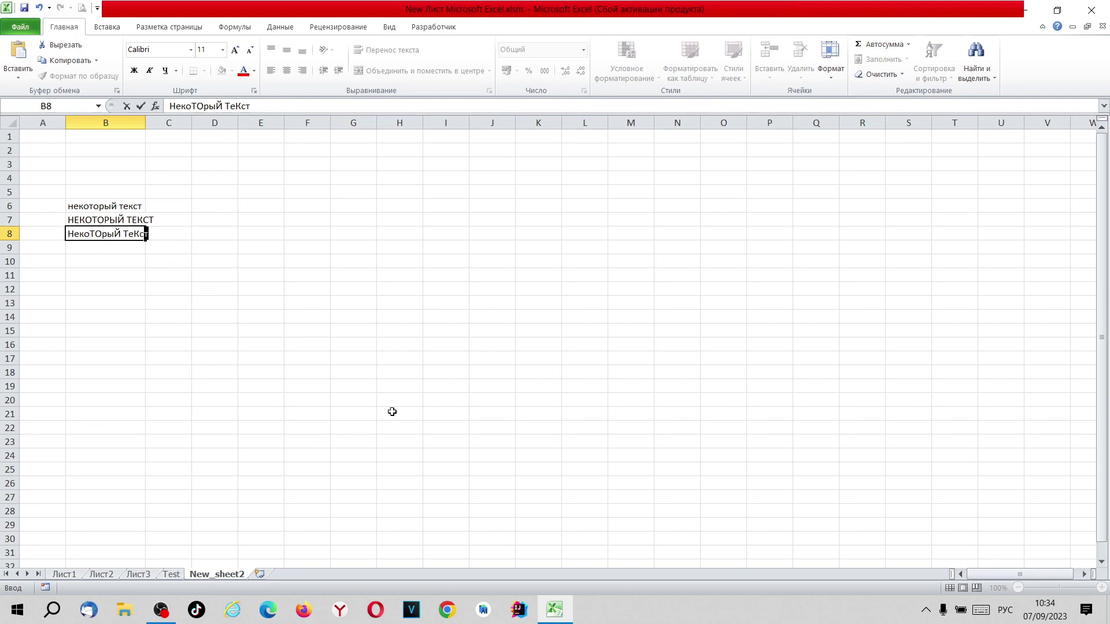
{"action": "type", "text": "Т"}
{"action": "key", "text": "Return"}
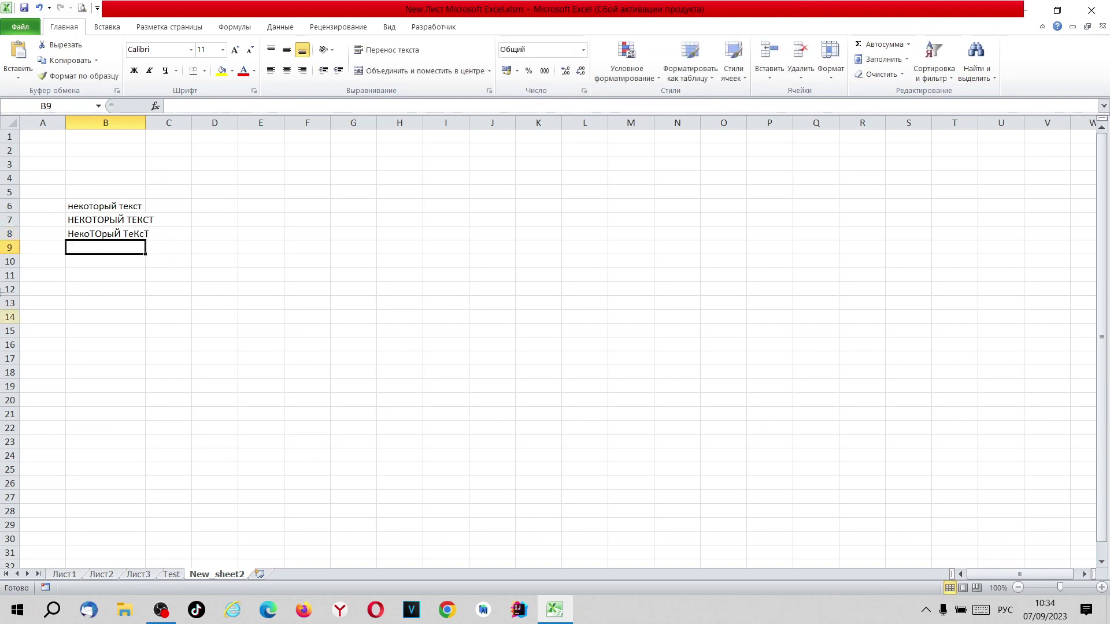
Step: Copy the mixed-case text from B8 down into B9 and widen column B
{"action": "left_click", "coordinate": [121, 232]}
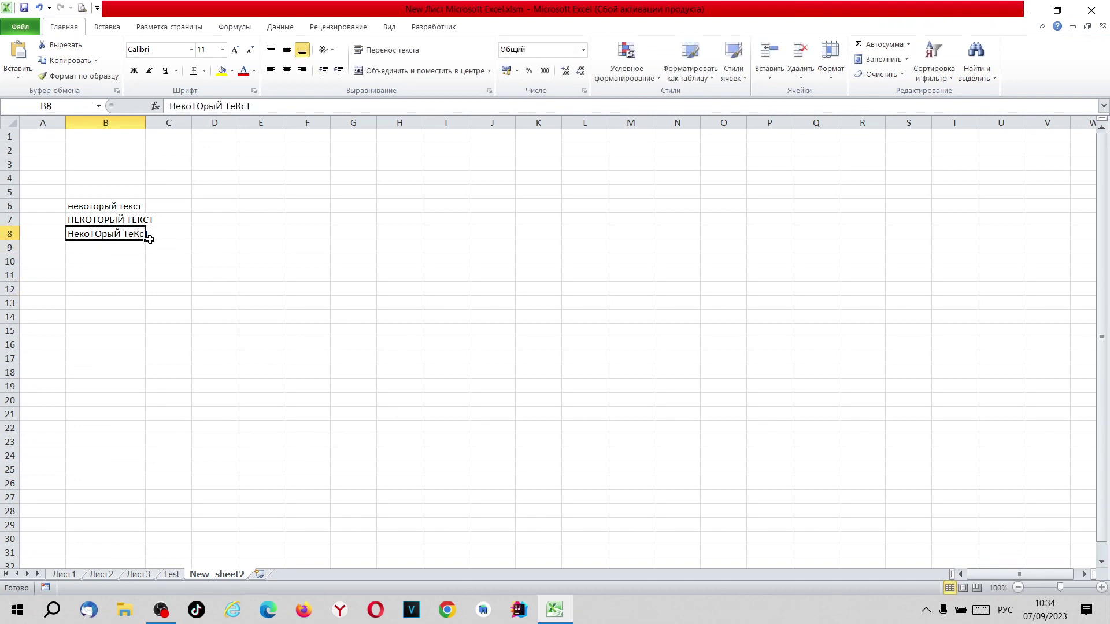
{"action": "left_click_drag", "start_coordinate": [145, 242], "coordinate": [145, 254]}
{"action": "left_click", "coordinate": [141, 274]}
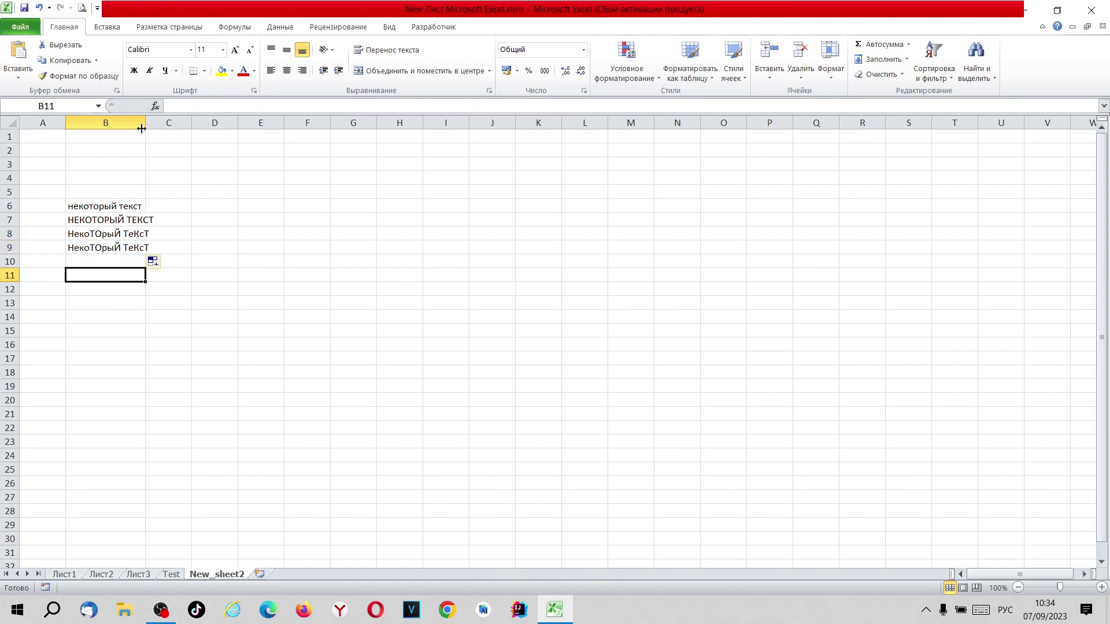
{"action": "left_click_drag", "start_coordinate": [143, 127], "coordinate": [156, 128]}
Step: Give C6:C9 all borders and widen column C for the results
{"action": "left_click_drag", "start_coordinate": [186, 207], "coordinate": [192, 245]}
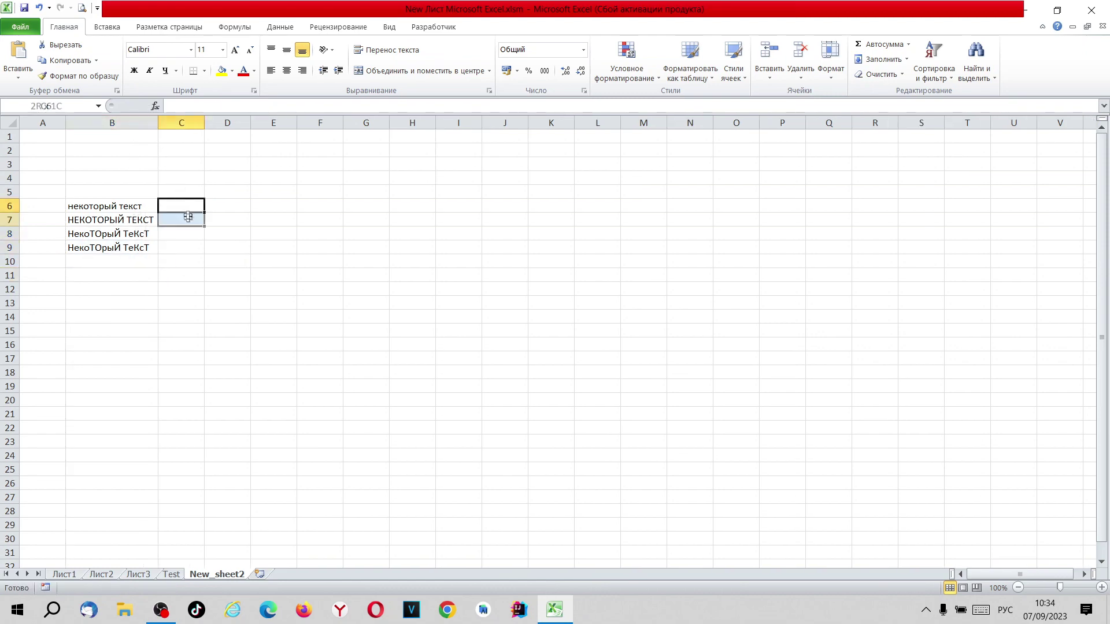
{"action": "left_click", "coordinate": [204, 71]}
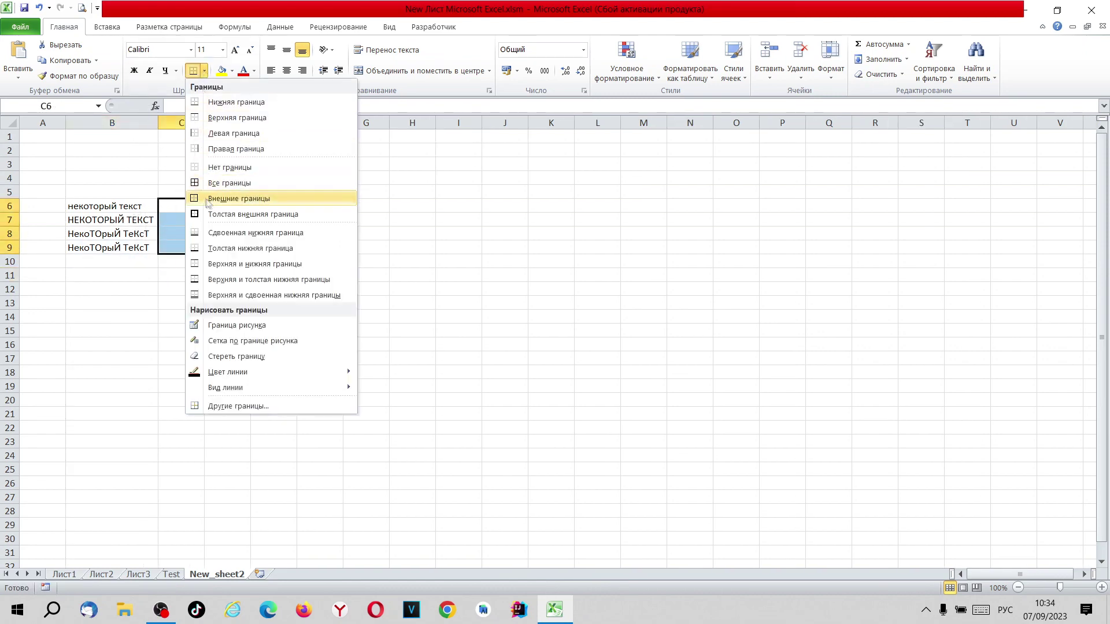
{"action": "left_click", "coordinate": [215, 184]}
{"action": "left_click", "coordinate": [228, 220]}
{"action": "left_click_drag", "start_coordinate": [204, 122], "coordinate": [283, 120]}
{"action": "left_click", "coordinate": [222, 164]}
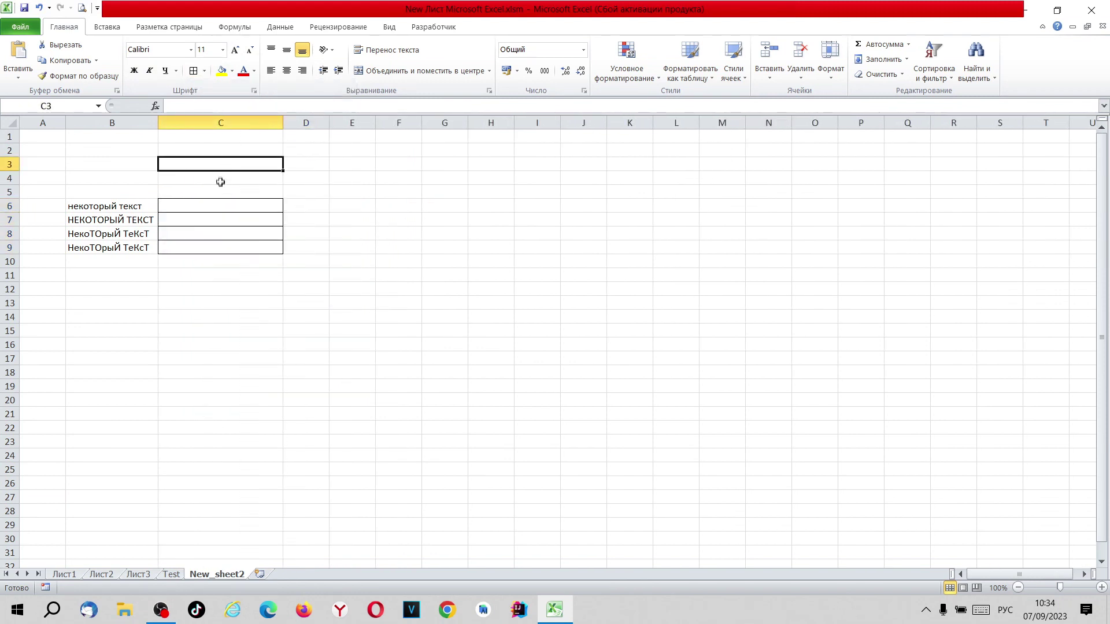
Step: Enter the header 'Новый текст' in C5
{"action": "left_click", "coordinate": [220, 184]}
{"action": "type", "text": "Новый текст"}
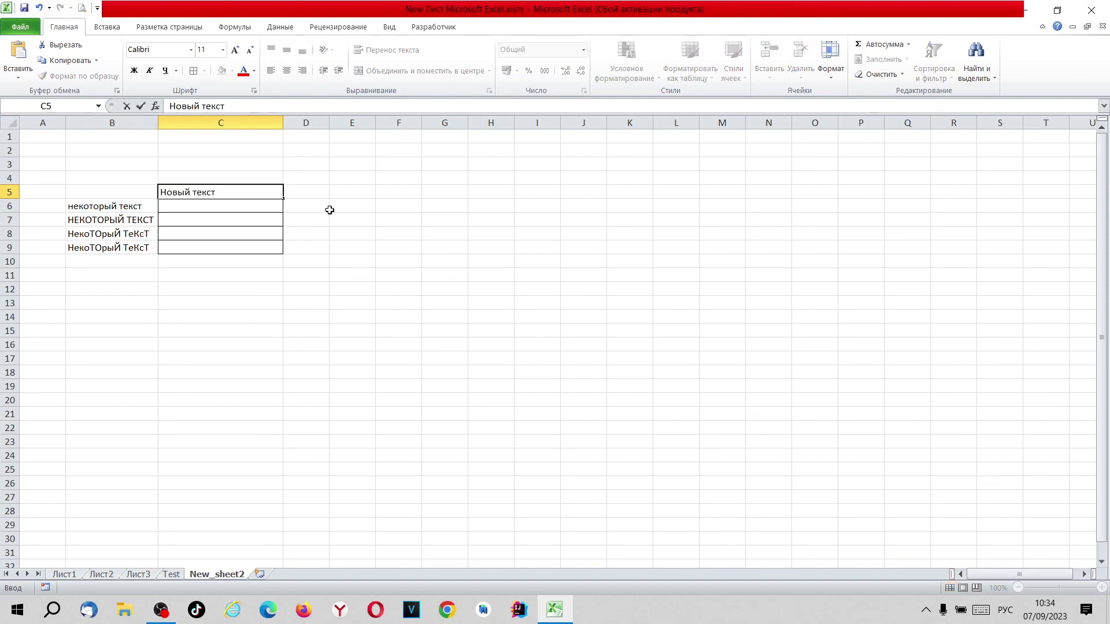
{"action": "key", "text": "Return"}
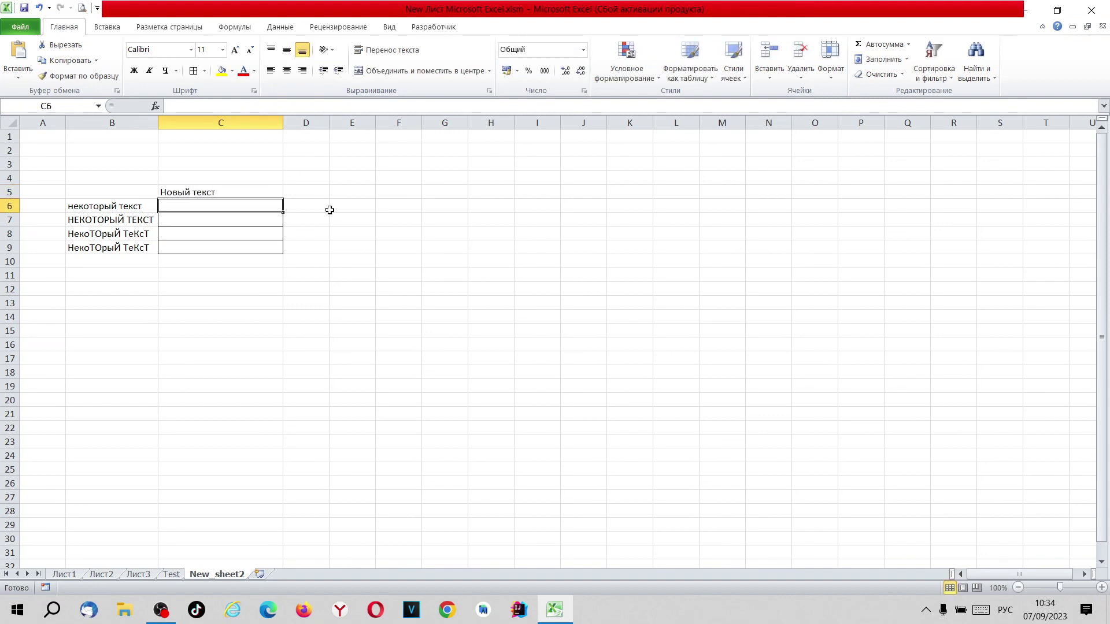
Step: Open the VBA editor with Alt+F11 and snap Excel beside it
{"action": "key", "text": "alt+F11"}
{"action": "left_click", "coordinate": [352, 317]}
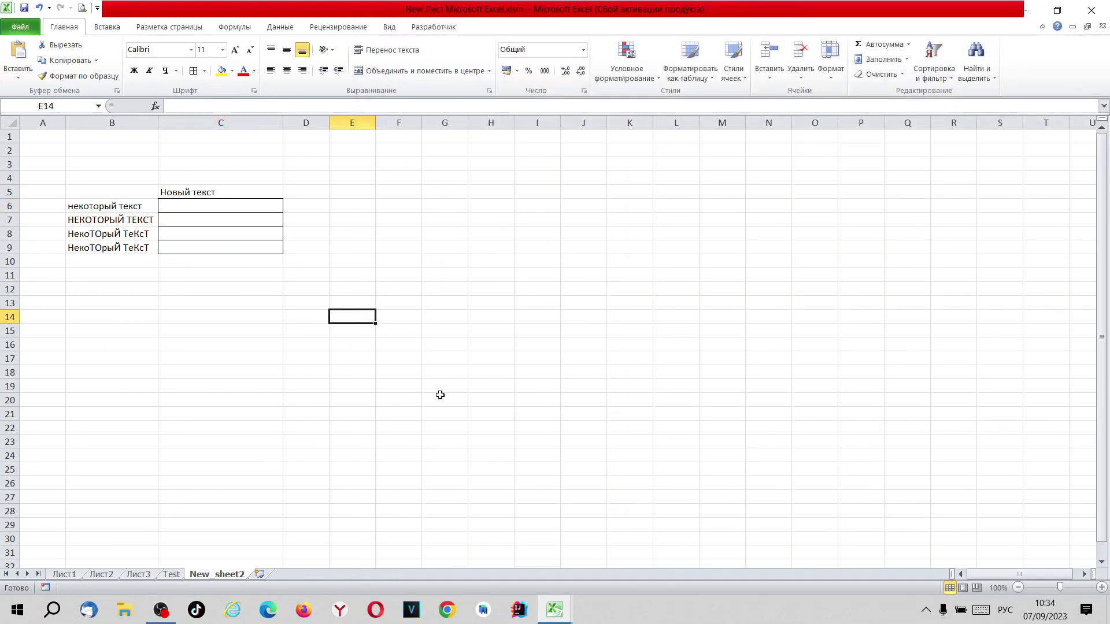
{"action": "key", "text": "super+Left"}
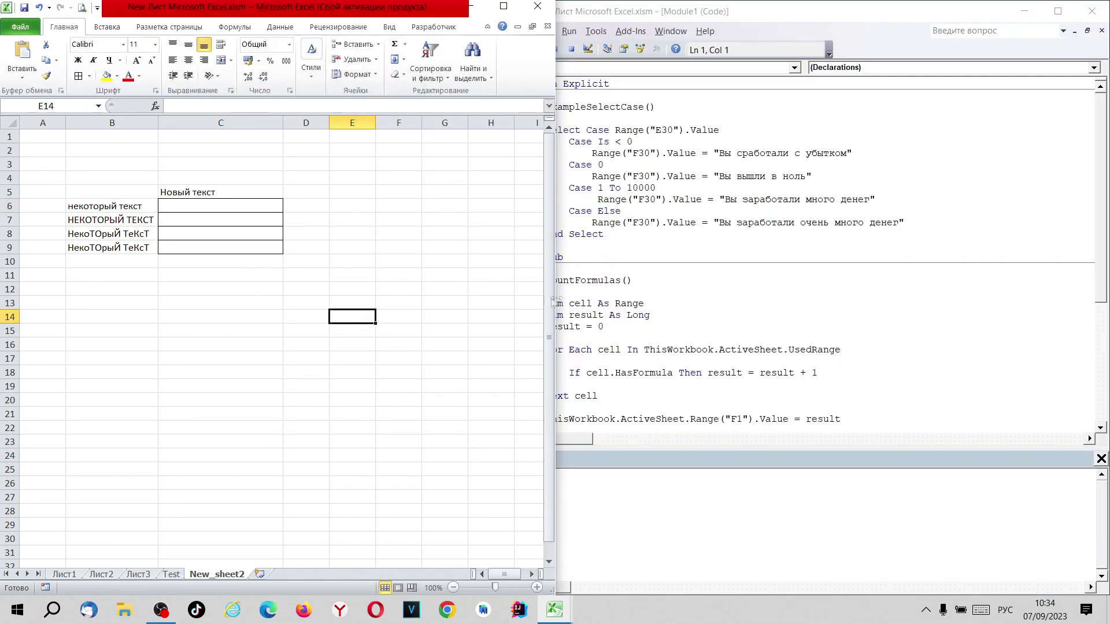
Step: Declare Sub newText after the last procedure in Module1 and show it in Procedure View
{"action": "mouse_move", "coordinate": [560, 298]}
{"action": "left_mouse_down"}
{"action": "mouse_move", "coordinate": [337, 298]}
{"action": "mouse_move", "coordinate": [352, 298]}
{"action": "left_mouse_up"}
{"action": "left_click", "coordinate": [685, 350]}
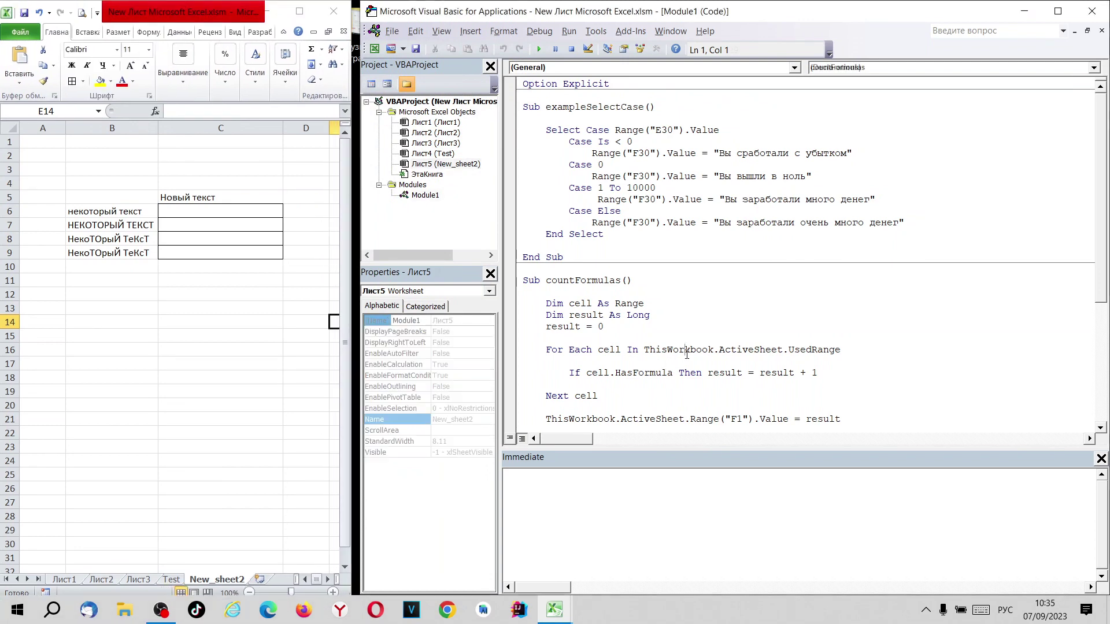
{"action": "scroll", "coordinate": [700, 348], "scroll_direction": "down", "scroll_amount": 6}
{"action": "left_click", "coordinate": [623, 385]}
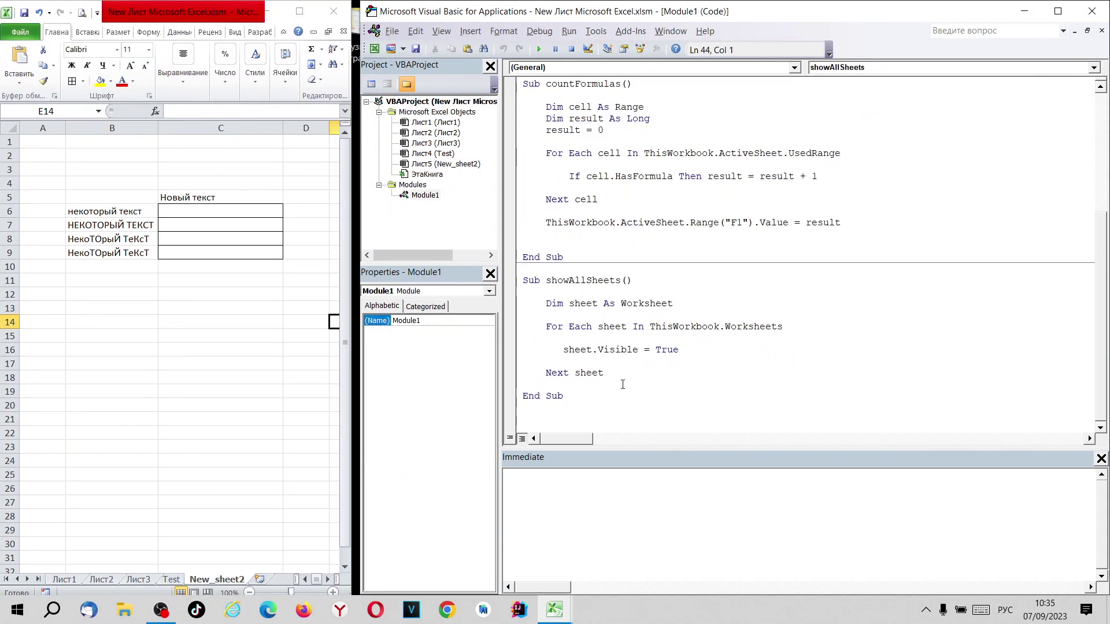
{"action": "key", "text": "Return"}
{"action": "key", "text": "Return"}
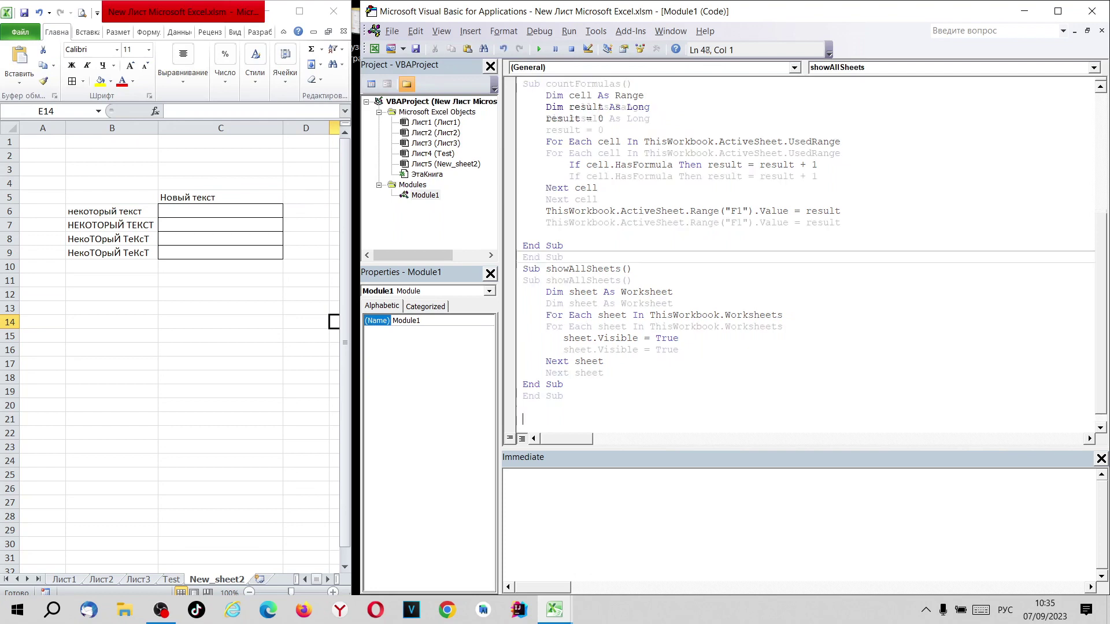
{"action": "key", "text": "alt+shift"}
{"action": "type", "text": "sub "}
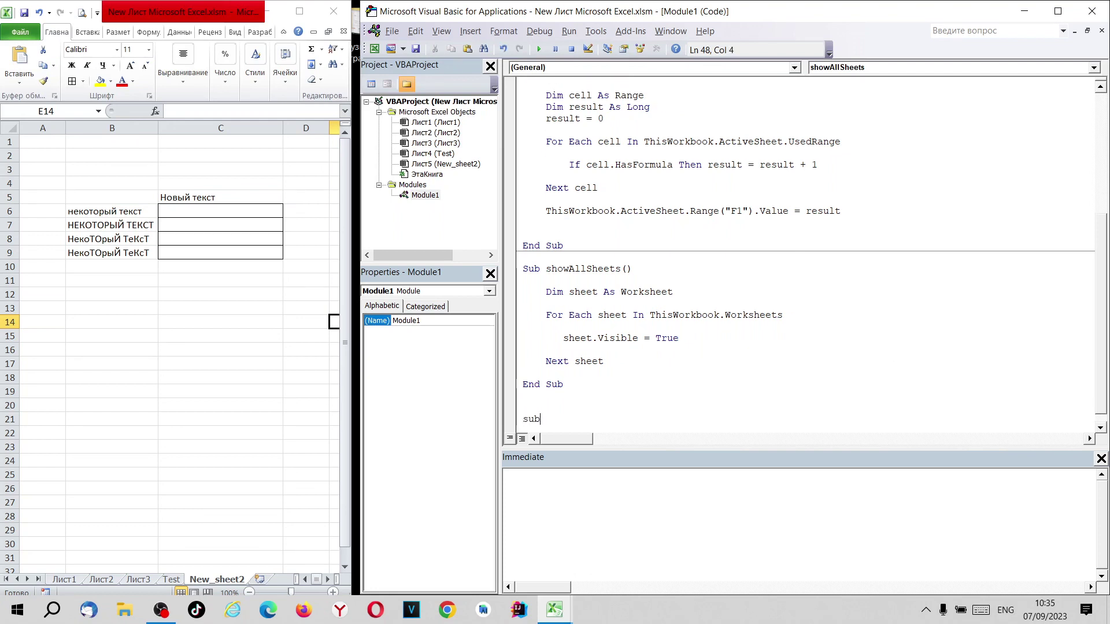
{"action": "type", "text": "newText"}
{"action": "key", "text": "Return"}
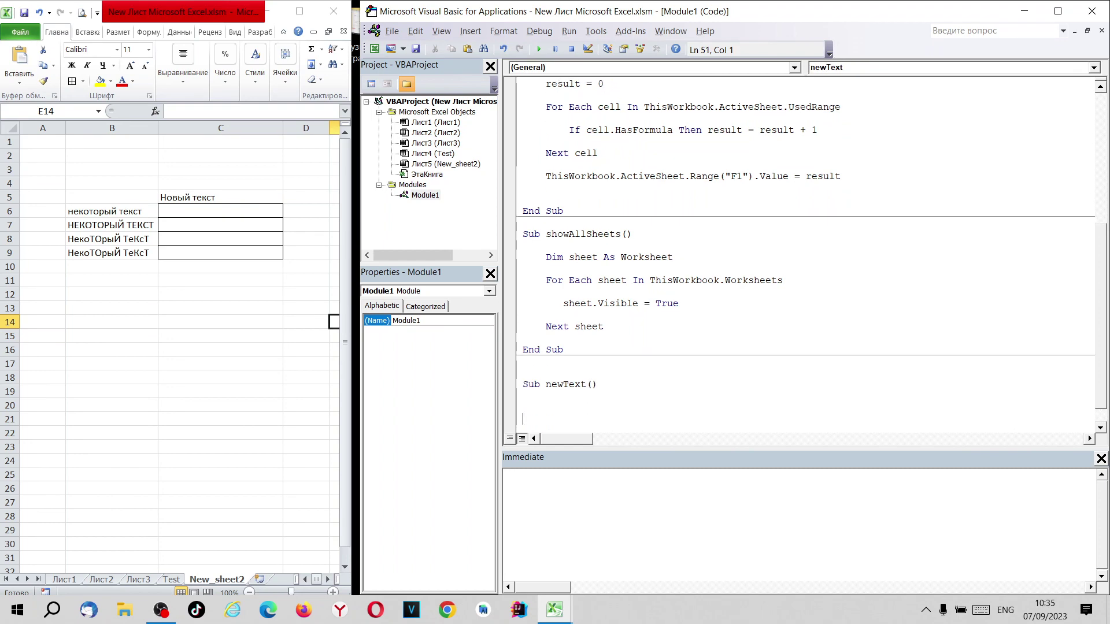
{"action": "key", "text": "Return"}
{"action": "key", "text": "Return"}
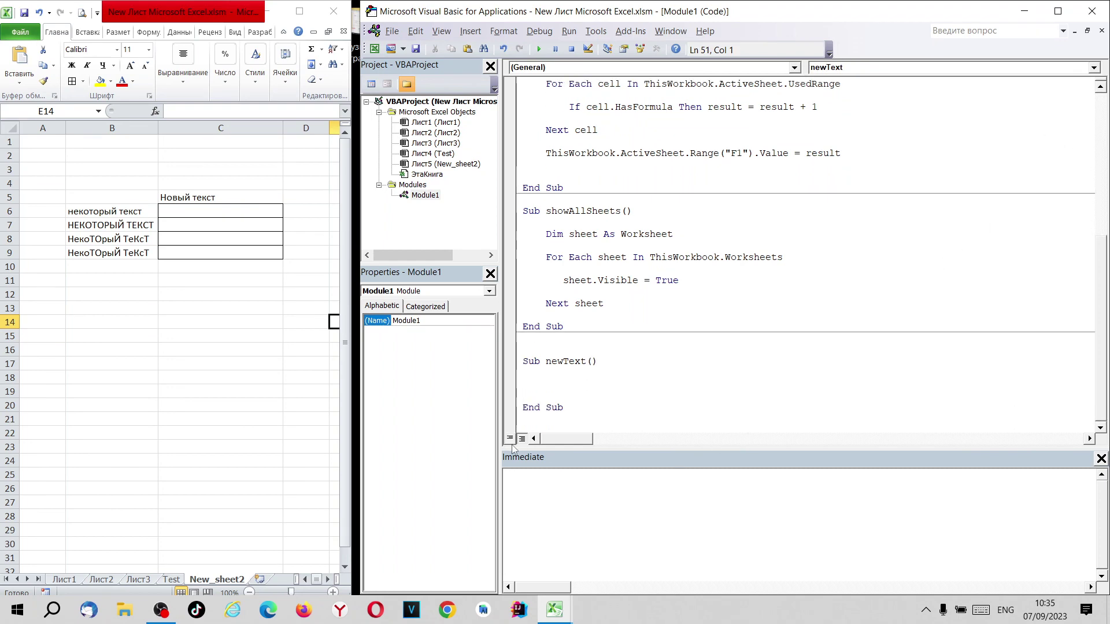
{"action": "left_click", "coordinate": [511, 439]}
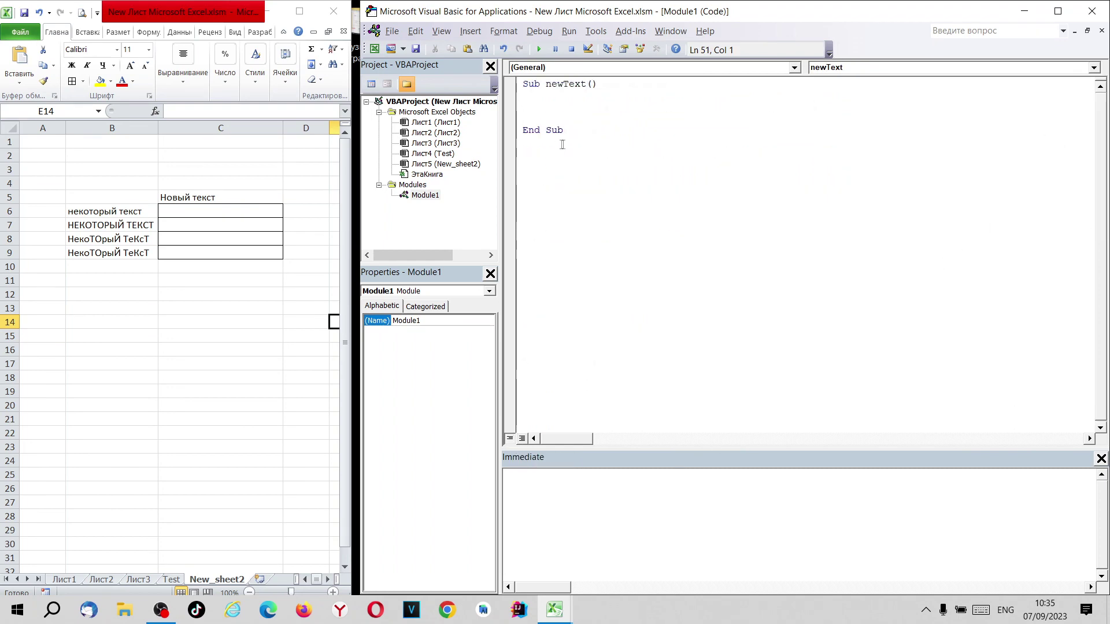
{"action": "left_click", "coordinate": [559, 104]}
Step: Start the newText statement assigning to cell C6
{"action": "key", "text": "Return"}
{"action": "key", "text": "Return"}
{"action": "type", "text": "ge()"}
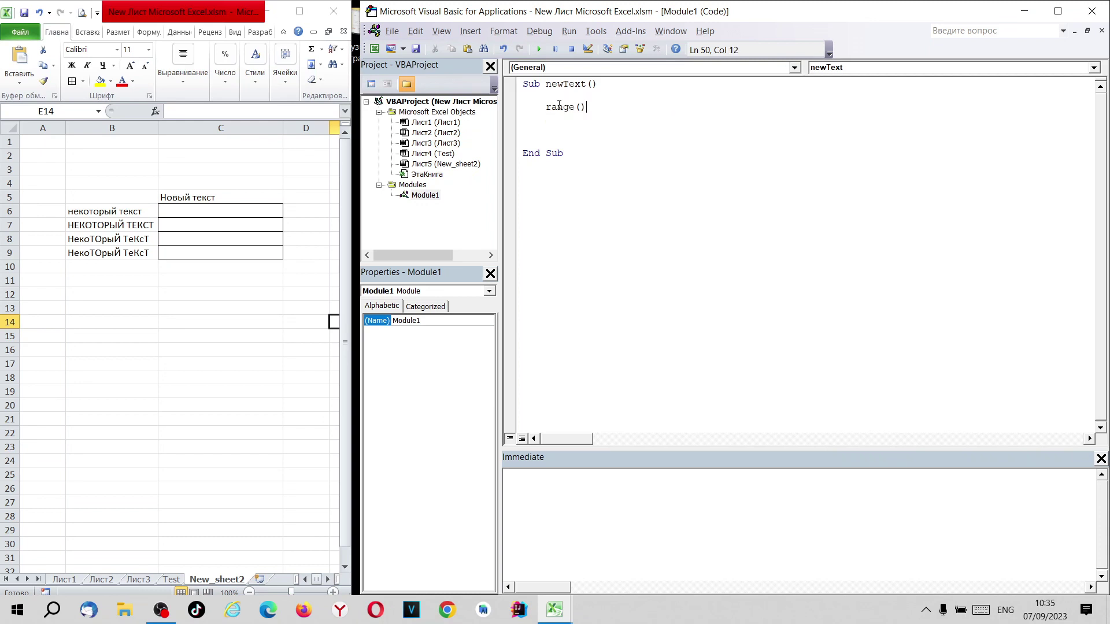
{"action": "type", "text": "\"\""}
{"action": "type", "text": "C"}
{"action": "type", "text": "6"}
{"action": "left_click", "coordinate": [640, 179]}
{"action": "left_click", "coordinate": [199, 211]}
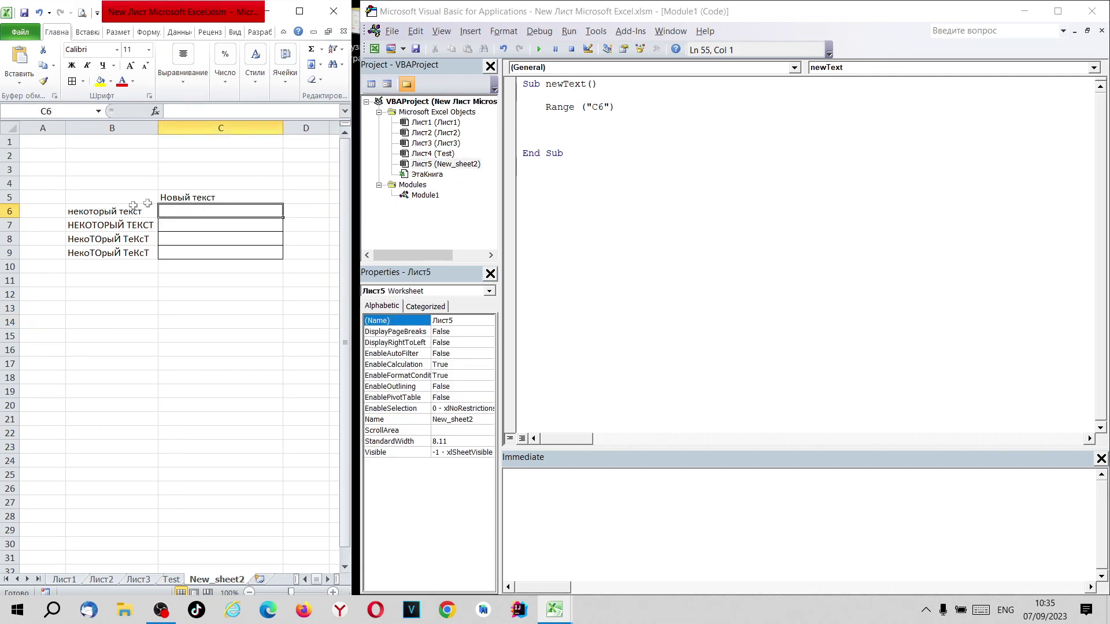
{"action": "left_click", "coordinate": [635, 101]}
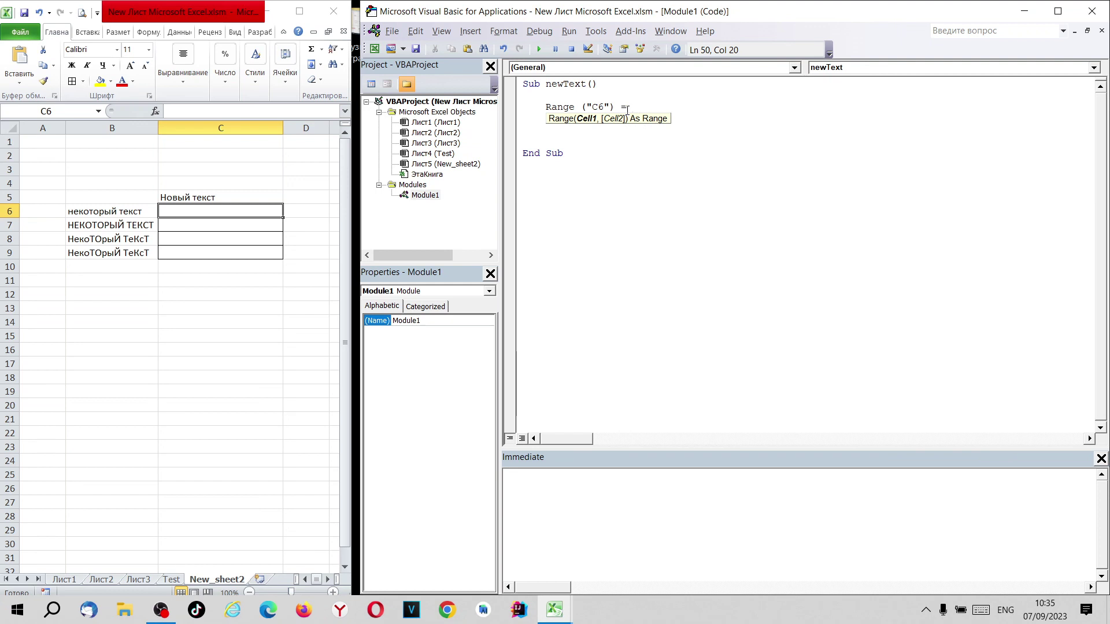
Step: Complete it as VBA.UCase("B6") and run the macro
{"action": "type", "text": "vba"}
{"action": "type", "text": "."}
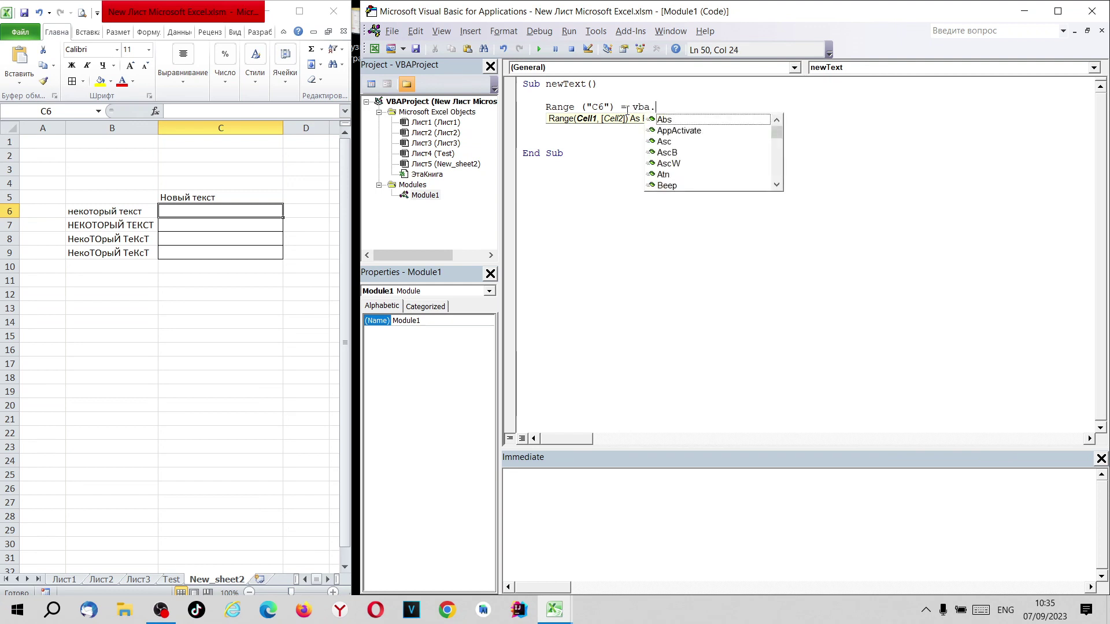
{"action": "key", "text": "Down"}
{"action": "key", "text": "Down"}
{"action": "key", "text": "Down"}
{"action": "key", "text": "Down"}
{"action": "key", "text": "Down"}
{"action": "key", "text": "Down"}
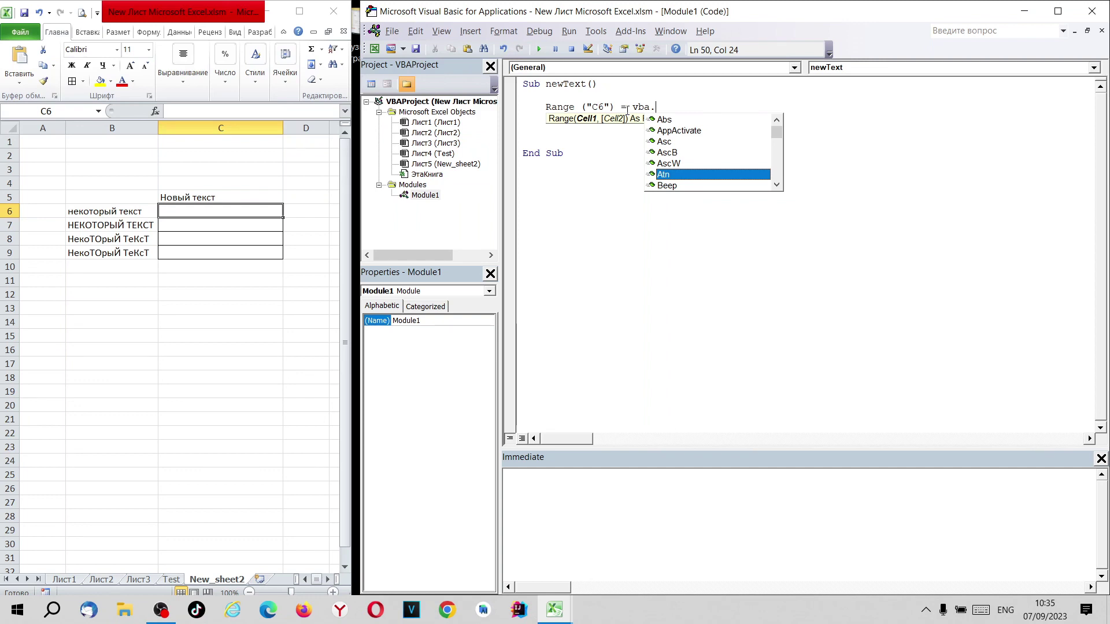
{"action": "type", "text": "U"}
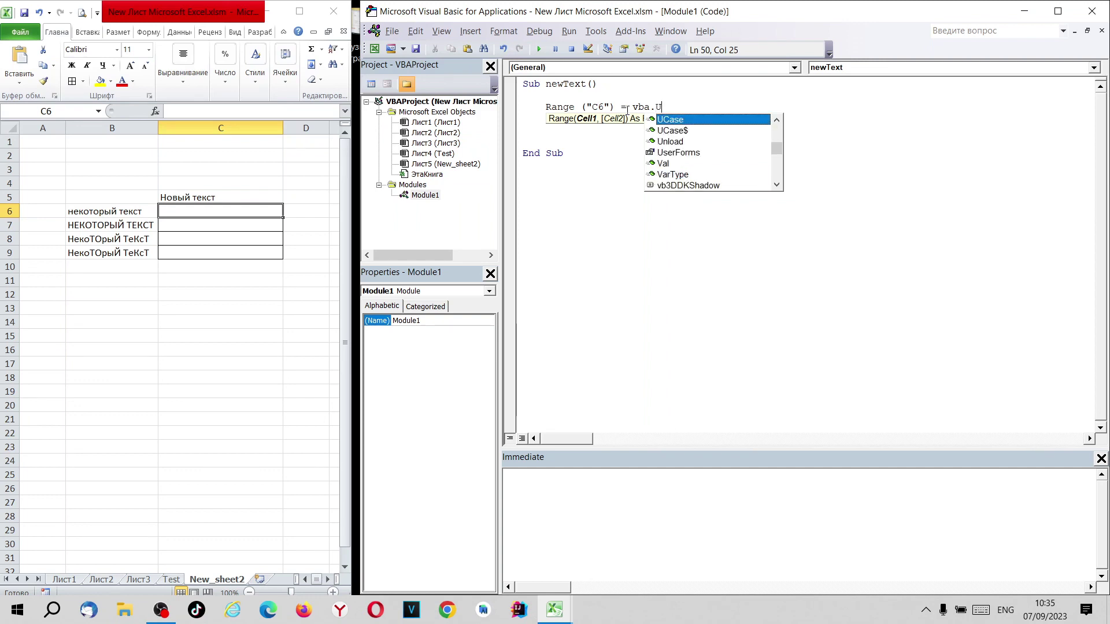
{"action": "type", "text": "Case()"}
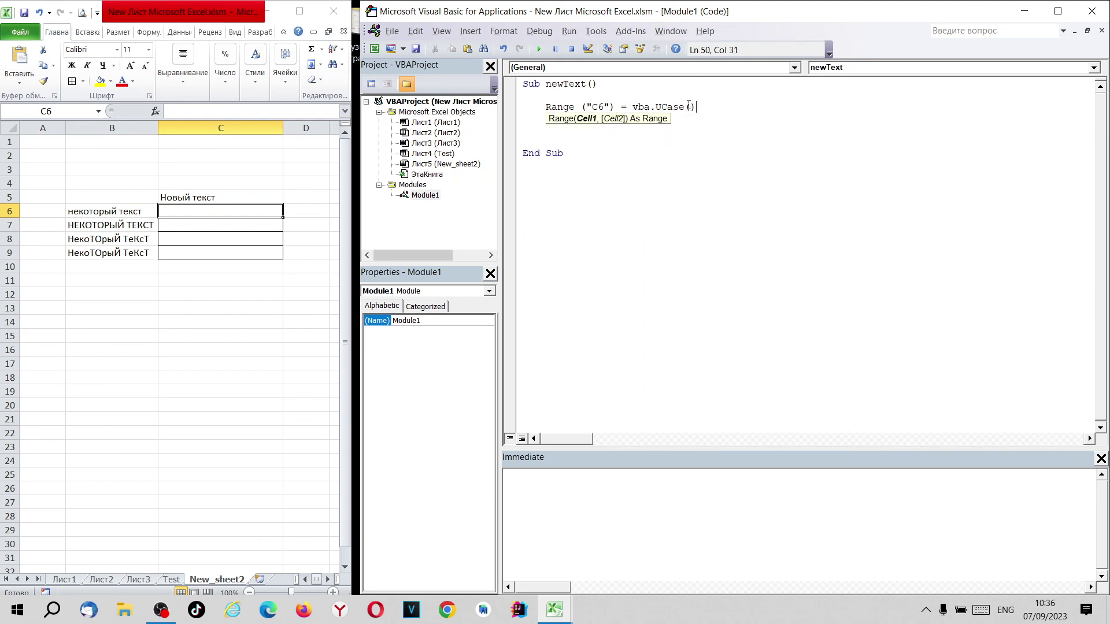
{"action": "left_click", "coordinate": [690, 107]}
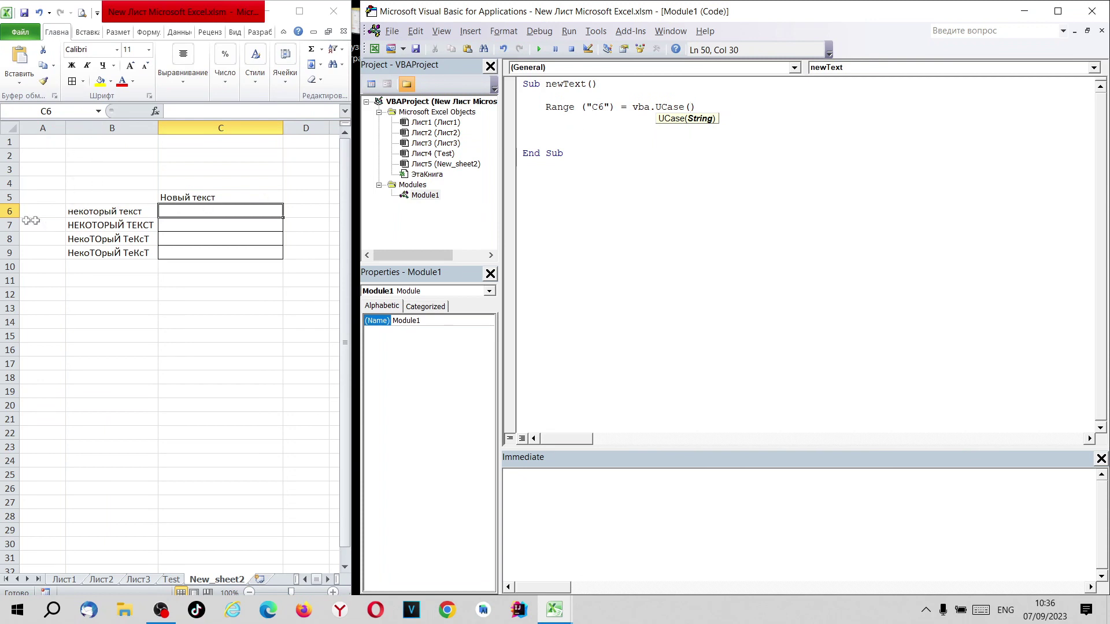
{"action": "type", "text": "\"\""}
{"action": "key", "text": "Left"}
{"action": "type", "text": "B"}
{"action": "type", "text": "6"}
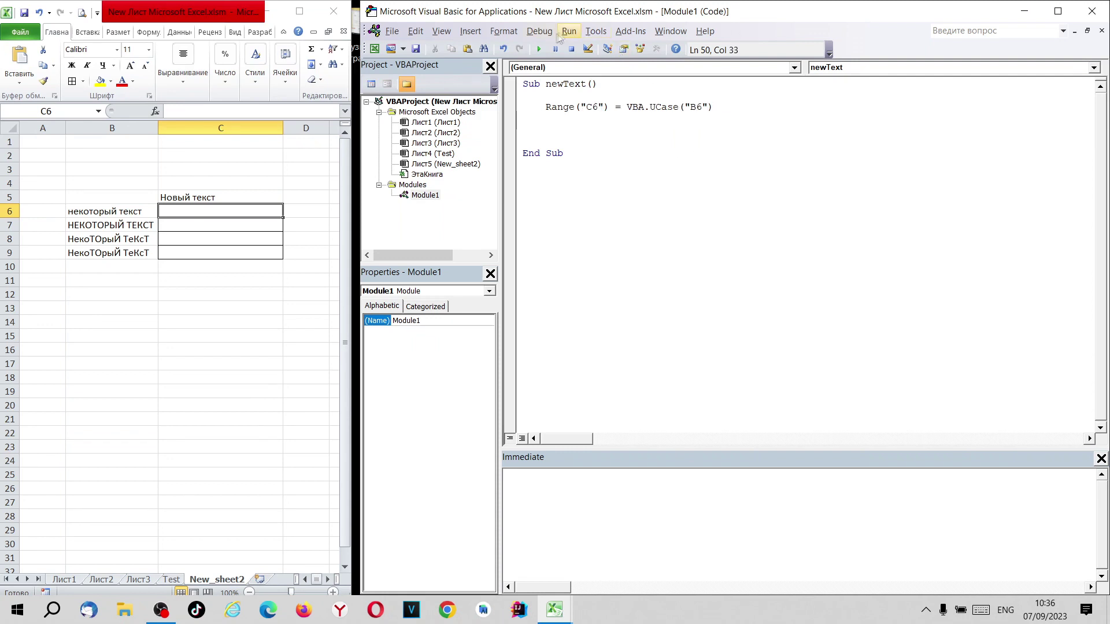
{"action": "left_click", "coordinate": [538, 49]}
Step: Wrap the cell references in Range() so the line reads B6's value, and rerun
{"action": "left_click", "coordinate": [351, 250]}
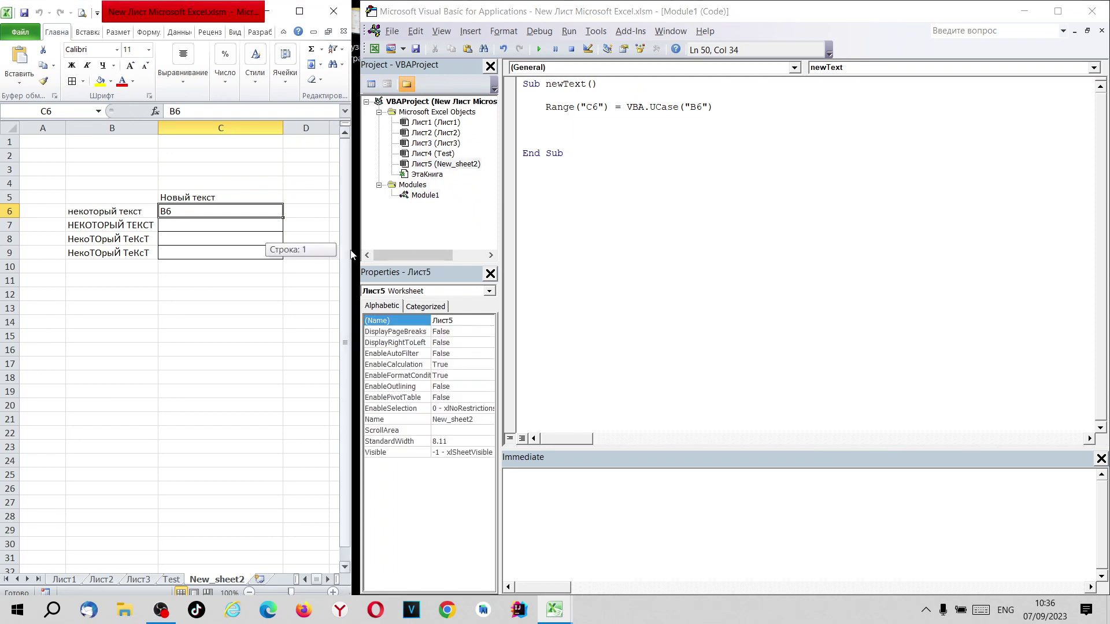
{"action": "left_click_drag", "start_coordinate": [352, 251], "coordinate": [359, 250]}
{"action": "left_click", "coordinate": [617, 107]}
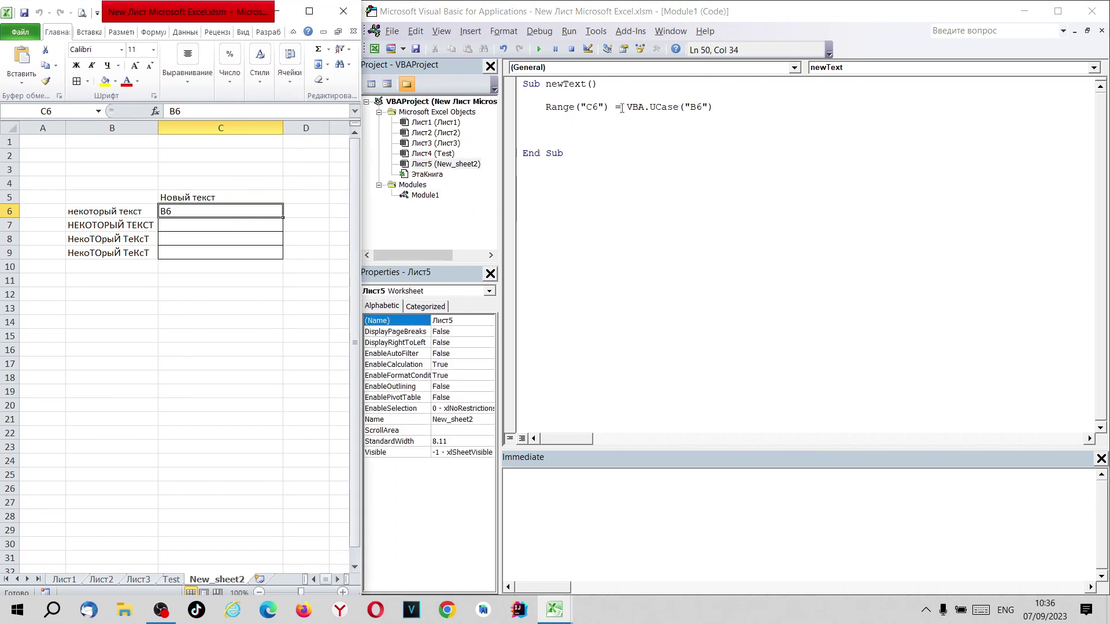
{"action": "left_click", "coordinate": [537, 50]}
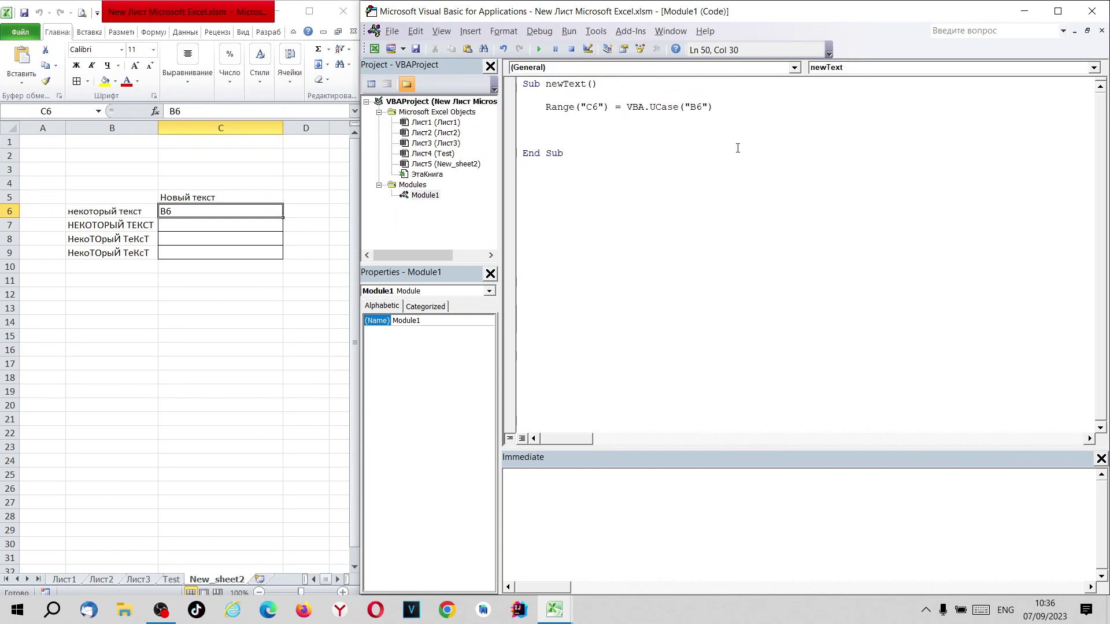
{"action": "type", "text": "range"}
{"action": "type", "text": "(\"C6\""}
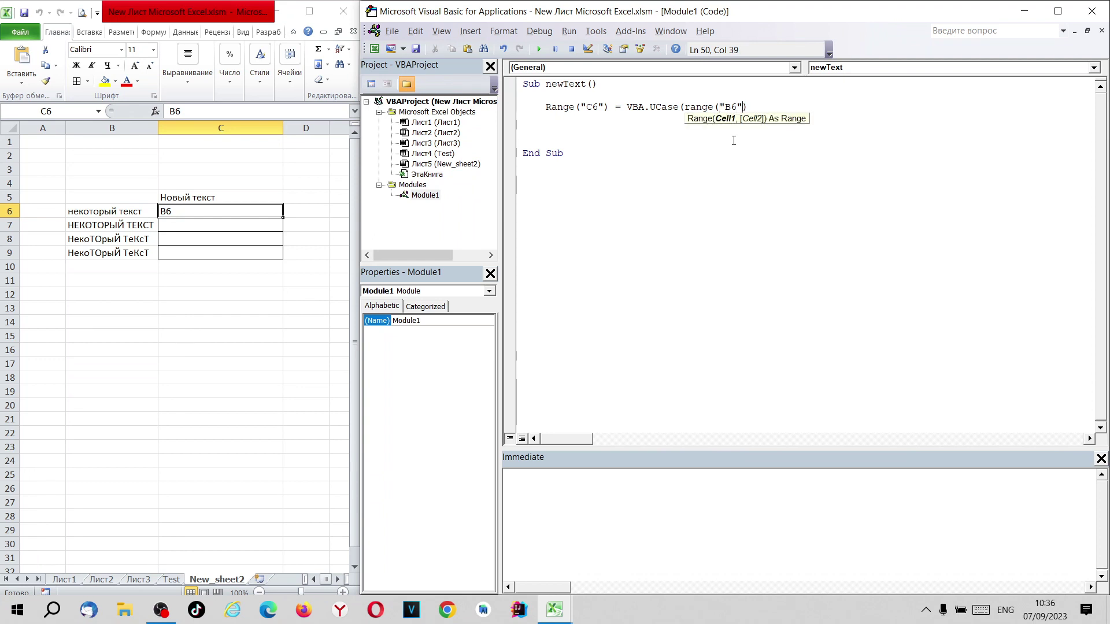
{"action": "type", "text": ")"}
{"action": "key", "text": "Down"}
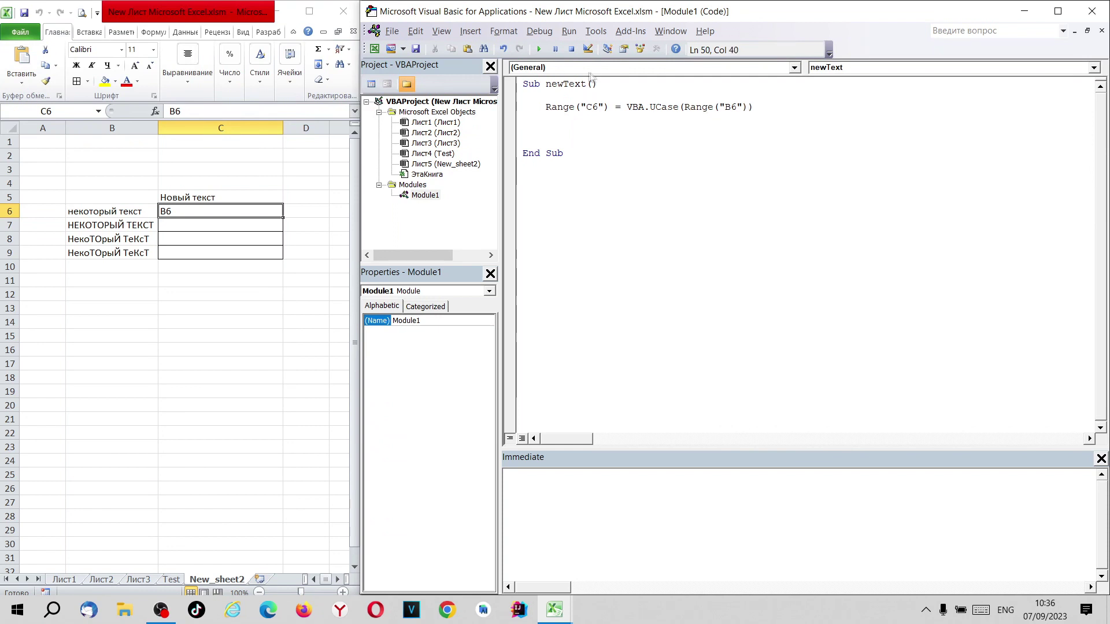
{"action": "left_click_drag", "start_coordinate": [723, 107], "coordinate": [737, 106]}
{"action": "left_click", "coordinate": [697, 107]}
{"action": "left_click", "coordinate": [539, 49]}
Step: Check B6, C6, B7 and C7, confirming C6 shows НЕКОТОРЫЙ ТЕКСТ and C7 is empty
{"action": "left_click", "coordinate": [211, 237]}
{"action": "left_click", "coordinate": [102, 213]}
{"action": "left_click", "coordinate": [227, 214]}
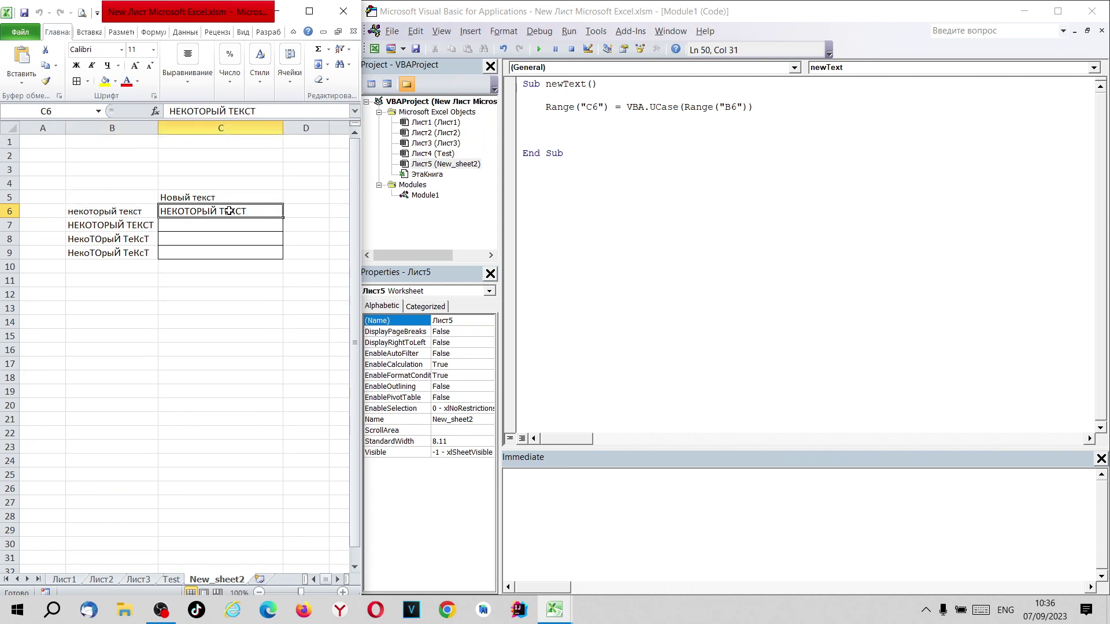
{"action": "left_click", "coordinate": [121, 225]}
{"action": "left_click", "coordinate": [187, 229]}
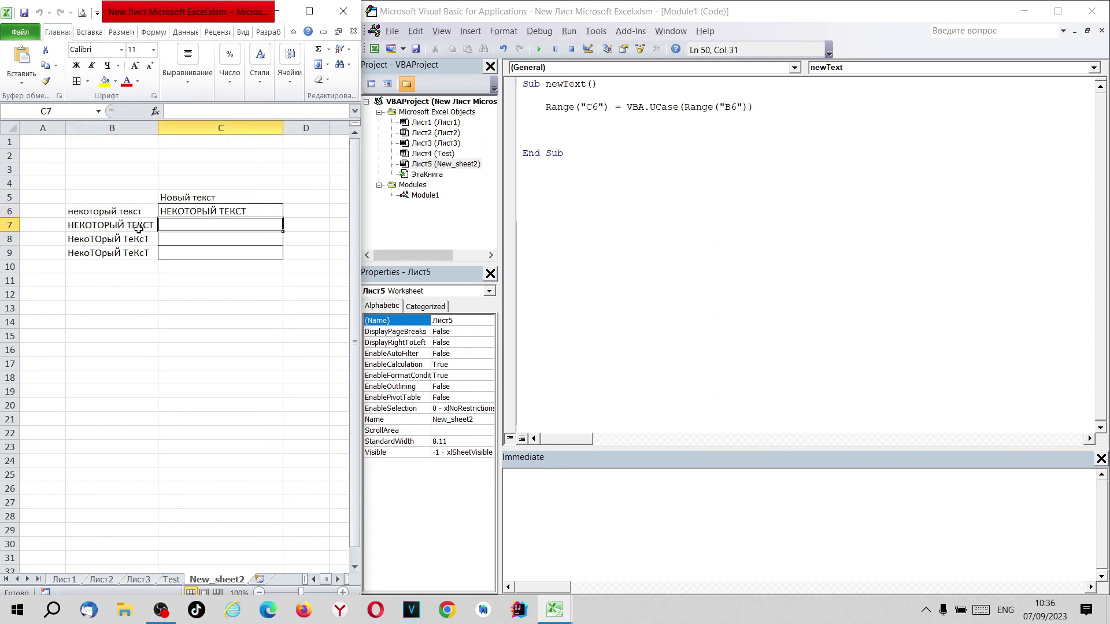
{"action": "left_click", "coordinate": [120, 226]}
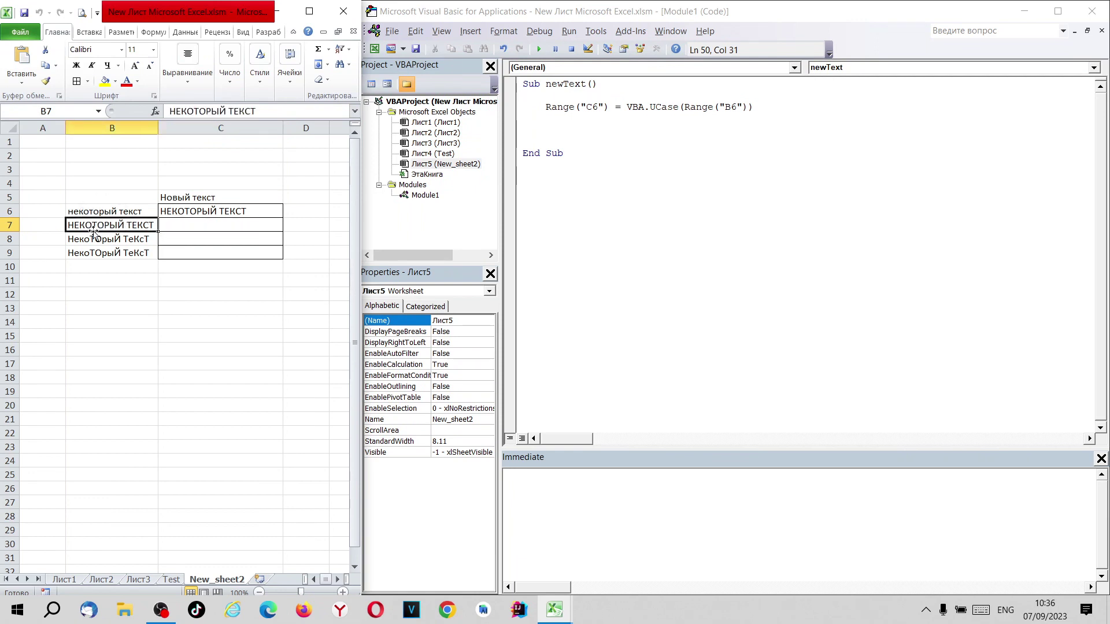
{"action": "left_click", "coordinate": [173, 226]}
{"action": "left_click", "coordinate": [772, 108]}
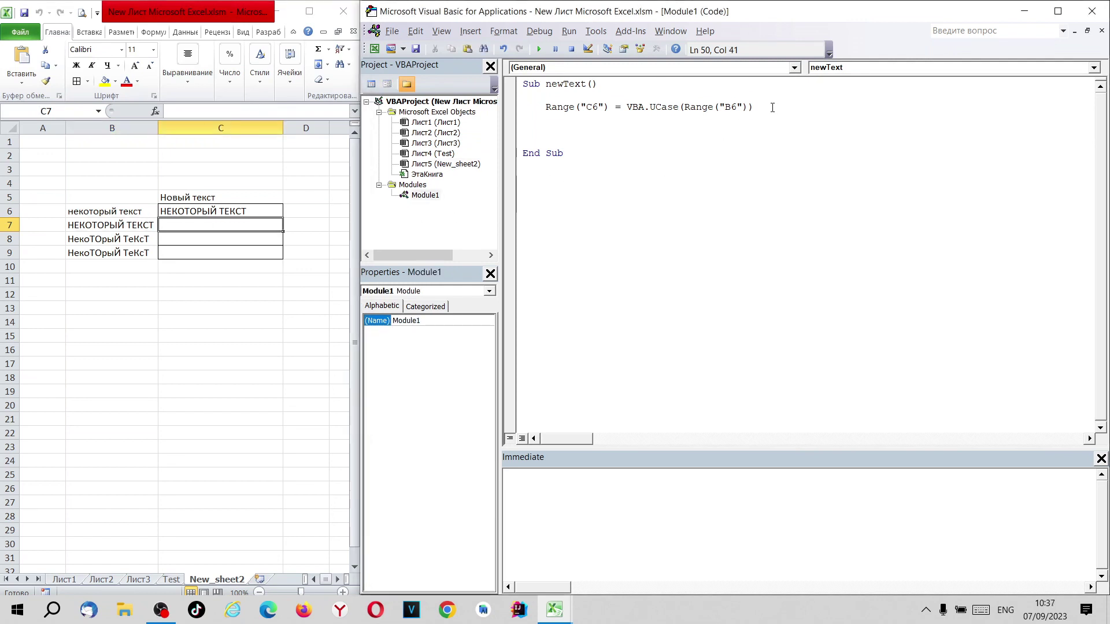
Step: Duplicate the C6 statement on the next line and retarget it to C7
{"action": "key", "text": "shift+Home"}
{"action": "key", "text": "ctrl+c"}
{"action": "key", "text": "Down"}
{"action": "key", "text": "ctrl+v"}
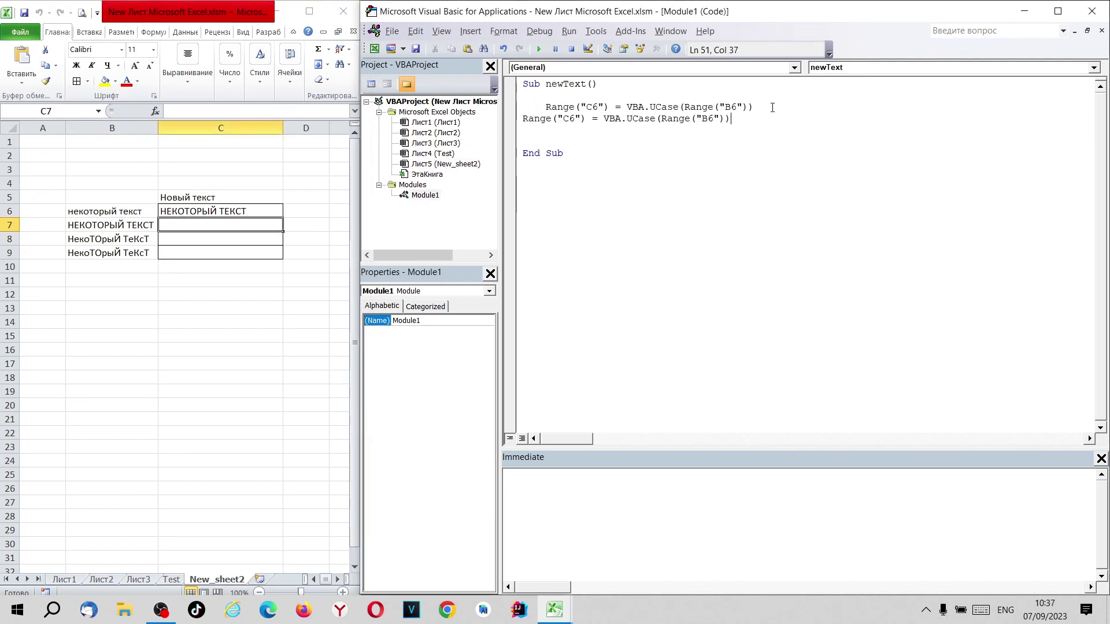
{"action": "key", "text": "Home"}
{"action": "key", "text": "Tab"}
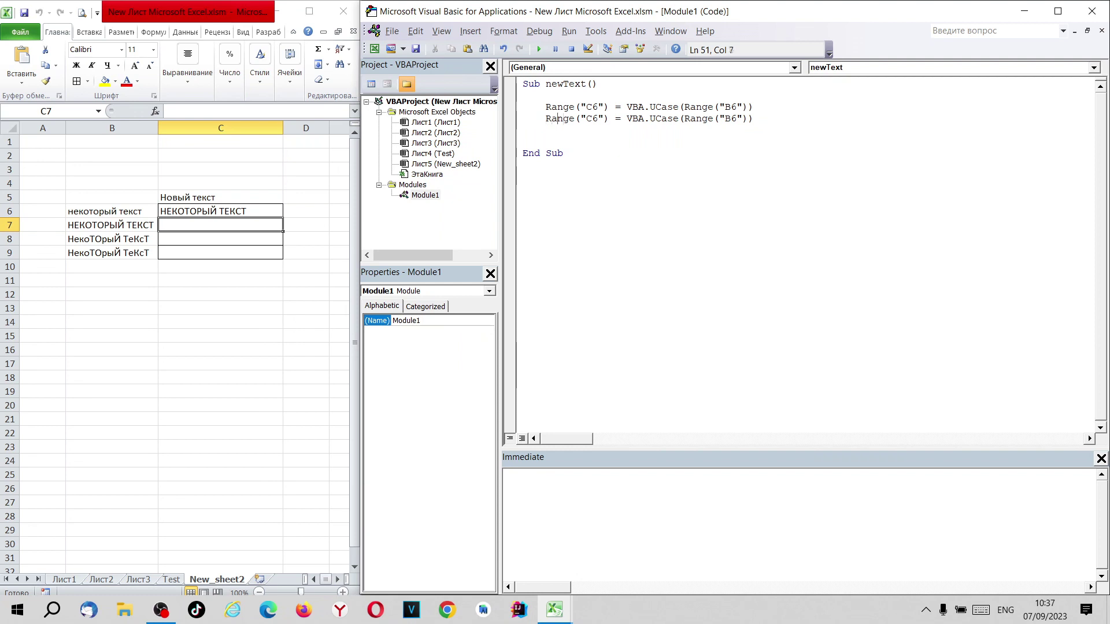
{"action": "key", "text": "shift+Left"}
{"action": "type", "text": "7"}
{"action": "key", "text": "Down"}
Step: Change the new line's UCase to LCase and run the macro
{"action": "left_click", "coordinate": [204, 232]}
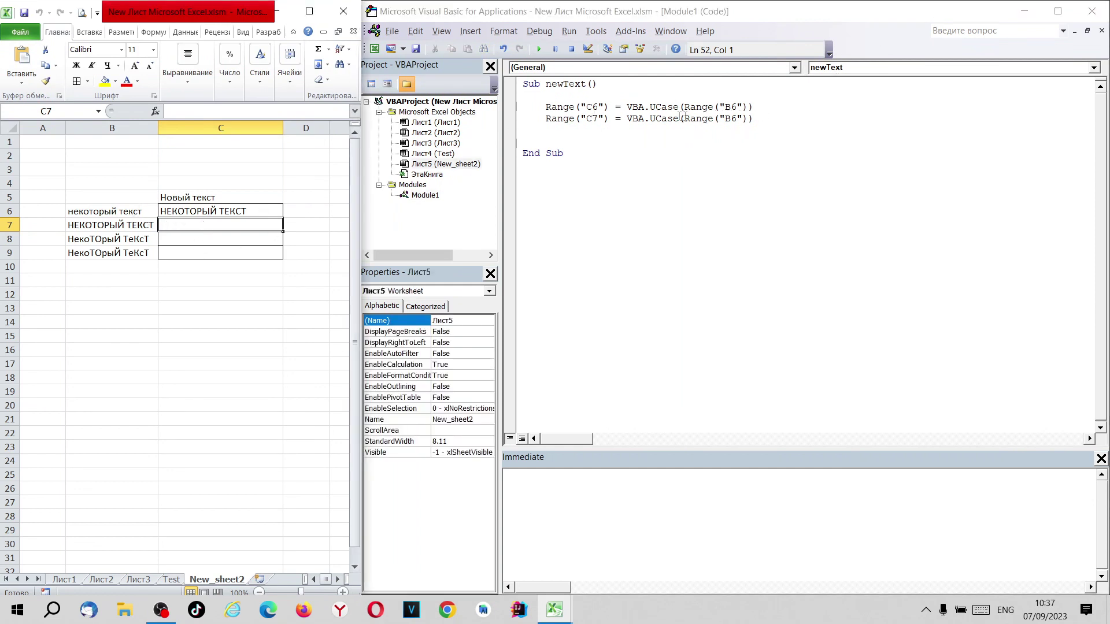
{"action": "left_click", "coordinate": [660, 119]}
{"action": "key", "text": "Right"}
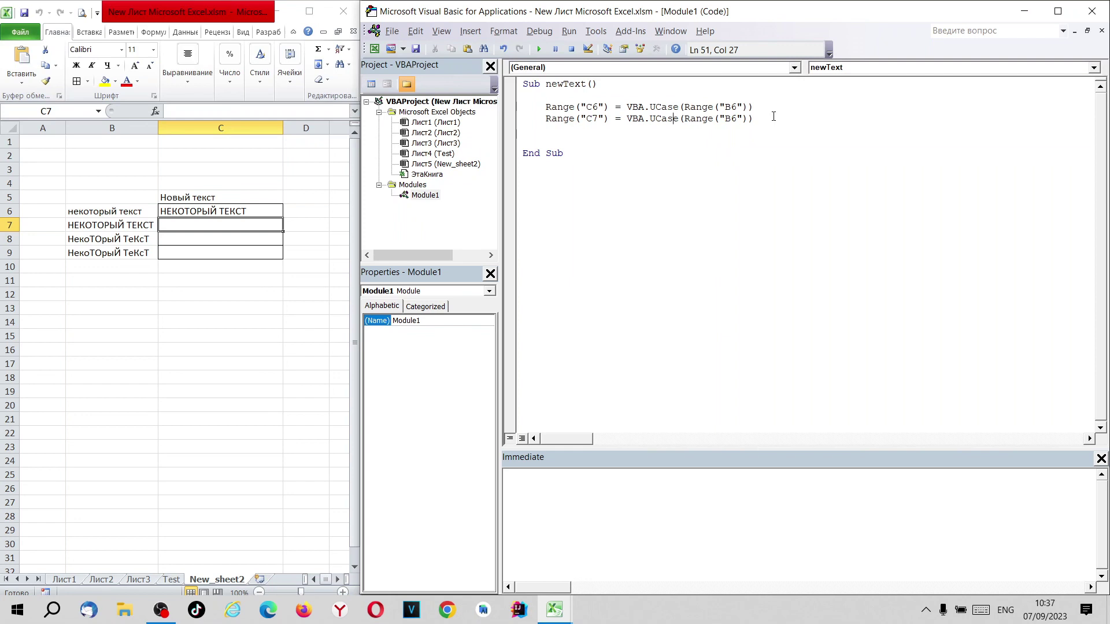
{"action": "key", "text": "BackSpace"}
{"action": "key", "text": "BackSpace"}
{"action": "key", "text": "BackSpace"}
{"action": "key", "text": "BackSpace"}
{"action": "key", "text": "BackSpace"}
{"action": "key", "text": "BackSpace"}
{"action": "type", "text": "."}
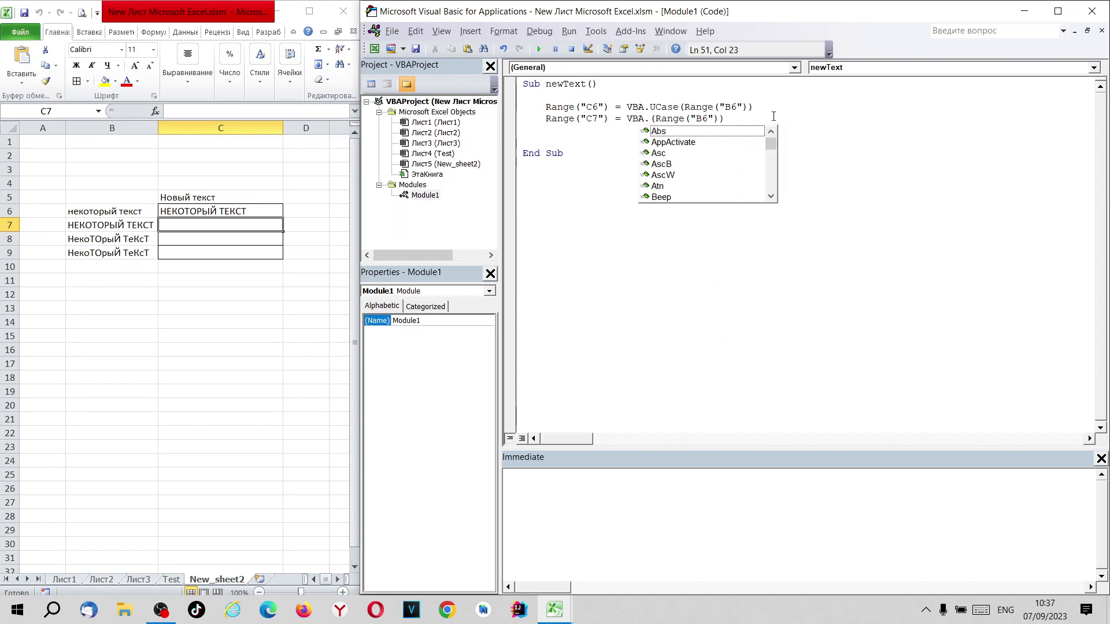
{"action": "type", "text": "lc"}
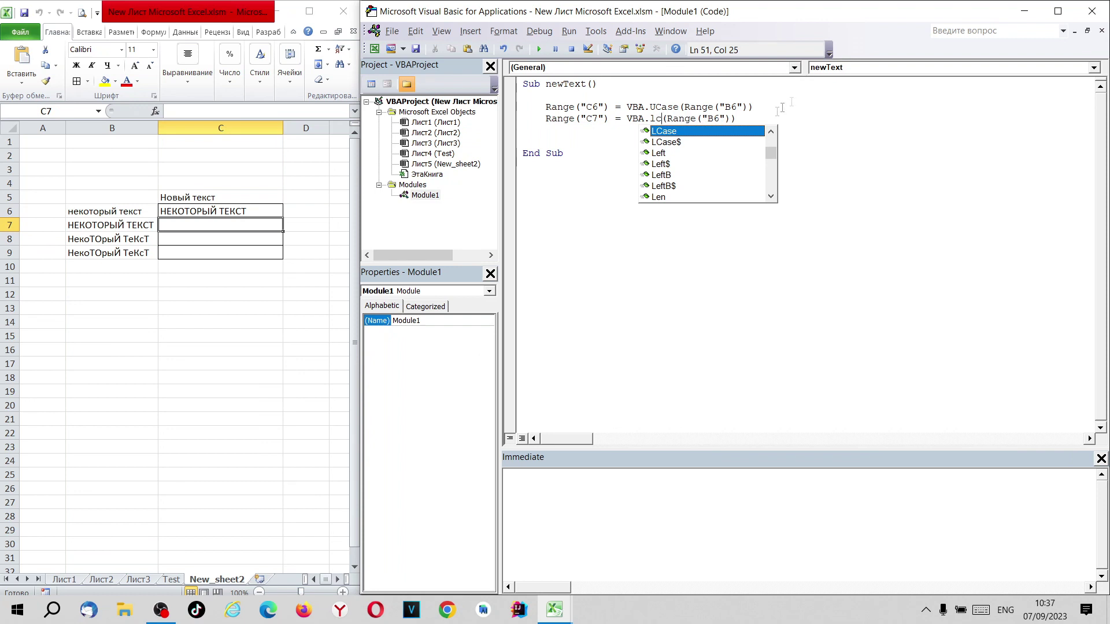
{"action": "key", "text": "Tab"}
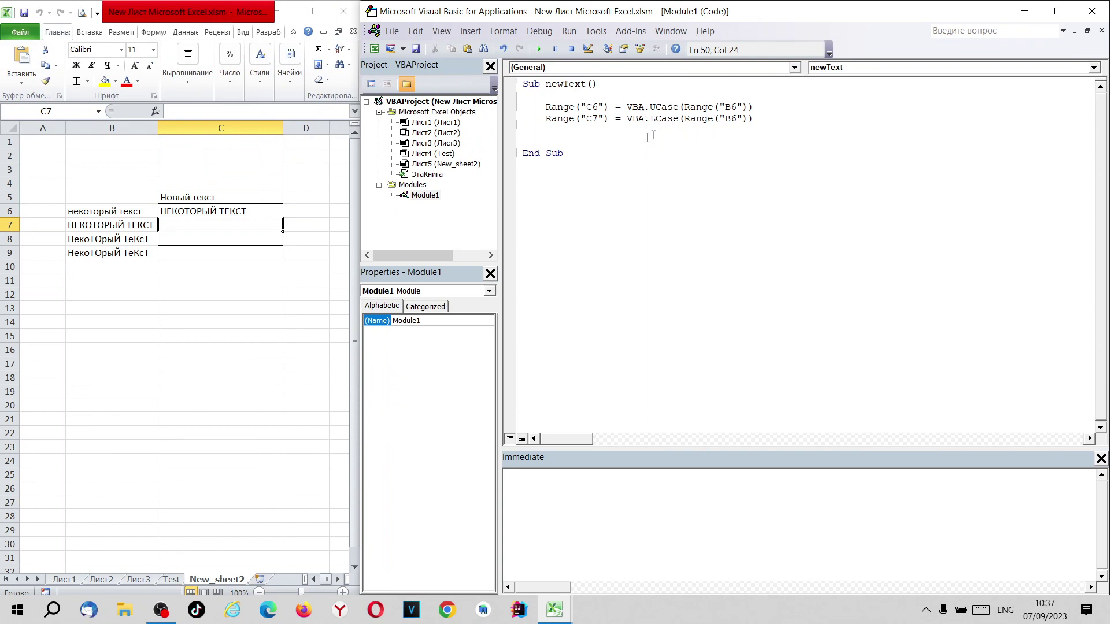
{"action": "left_click", "coordinate": [539, 49]}
Step: Inspect the sheet results, looking at the mixed-case text in B8
{"action": "left_click", "coordinate": [199, 225]}
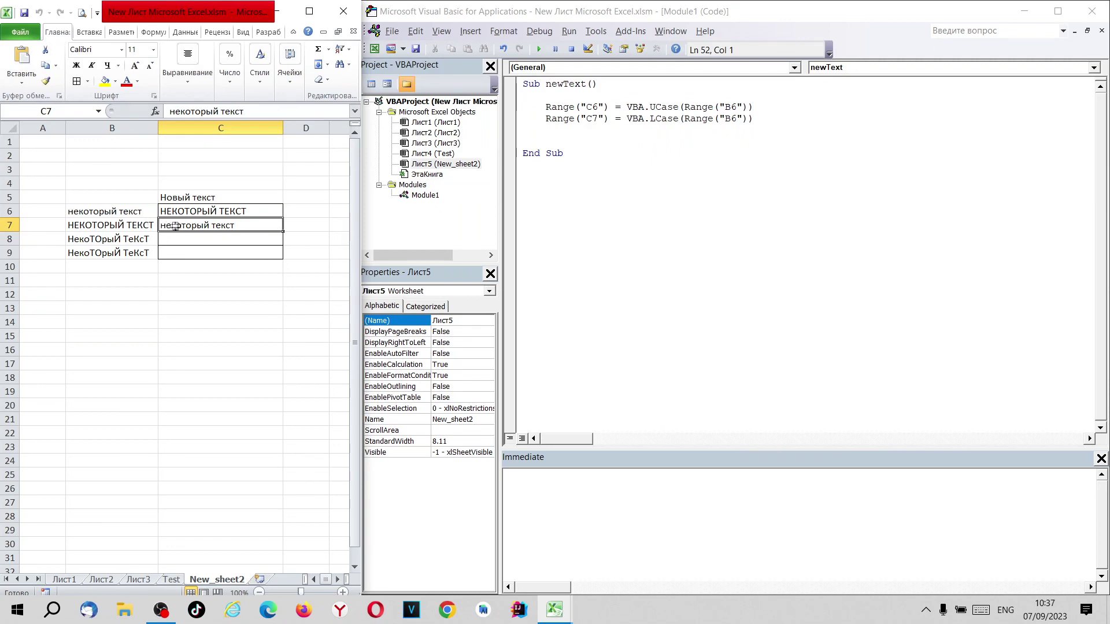
{"action": "left_click", "coordinate": [108, 238]}
{"action": "left_click", "coordinate": [113, 252]}
{"action": "left_click", "coordinate": [113, 237]}
{"action": "left_click", "coordinate": [112, 252]}
{"action": "left_click", "coordinate": [113, 238]}
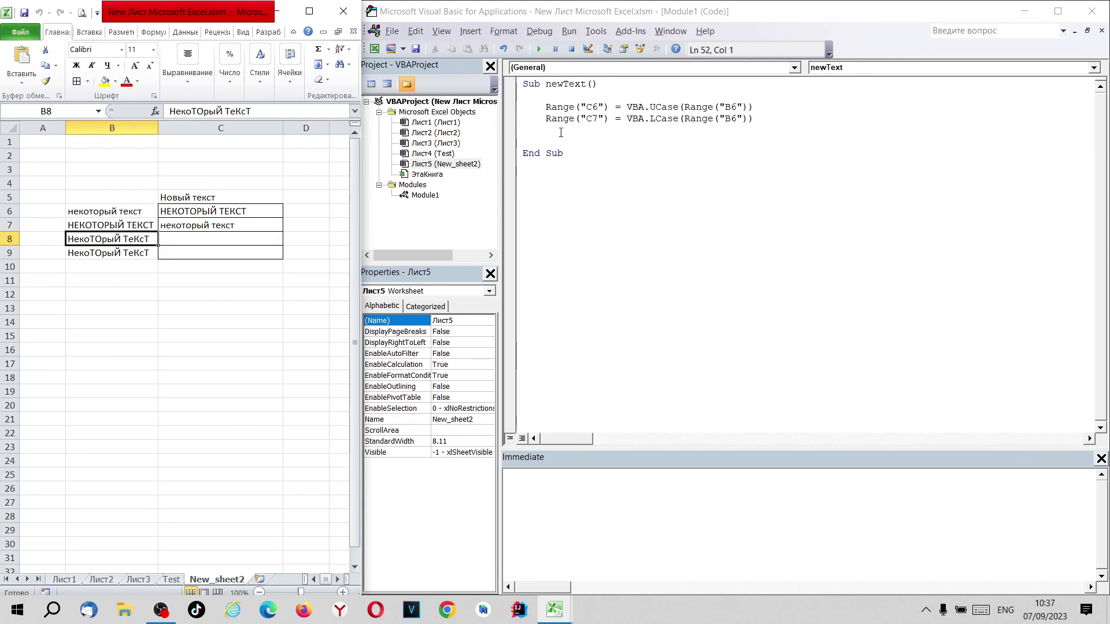
{"action": "left_click", "coordinate": [589, 160]}
Step: Duplicate the C7 line and retarget the copy to C8
{"action": "key", "text": "Up"}
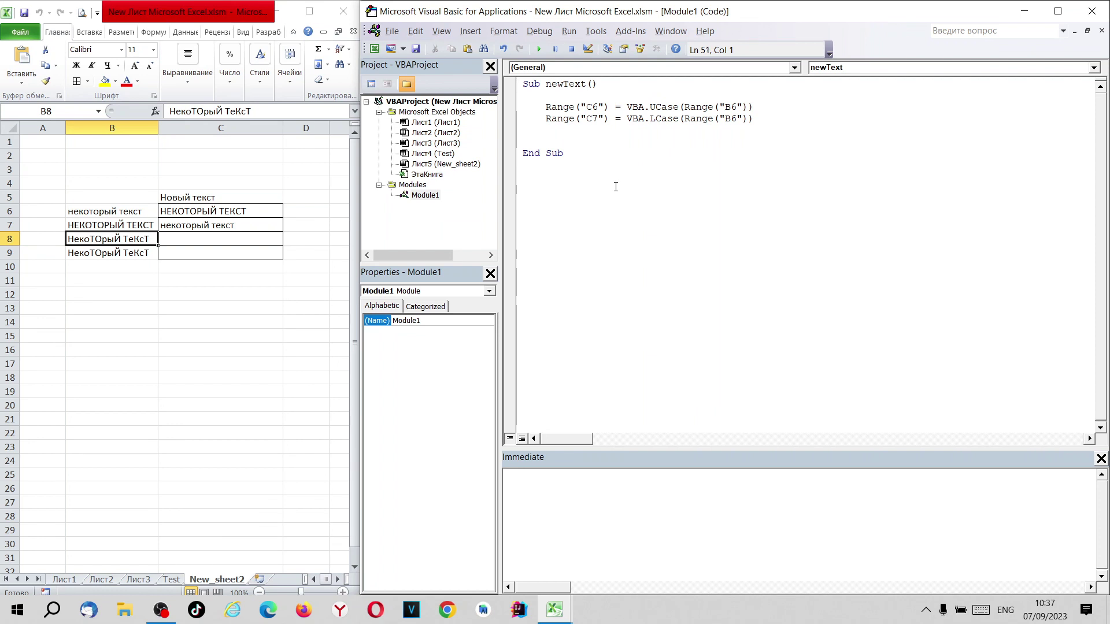
{"action": "key", "text": "shift+End"}
{"action": "key", "text": "ctrl+c"}
{"action": "key", "text": "Down"}
{"action": "key", "text": "ctrl+v"}
{"action": "key", "text": "Left"}
{"action": "key", "text": "Left"}
{"action": "key", "text": "Left"}
{"action": "key", "text": "BackSpace"}
{"action": "type", "text": "8"}
Step: Make it VBA.StrConv(Range("B8")), run it, then dismiss the compile error and stop
{"action": "key", "text": "shift+ctrl+Right"}
{"action": "type", "text": "StrConv"}
{"action": "key", "text": "Right"}
{"action": "key", "text": "Right"}
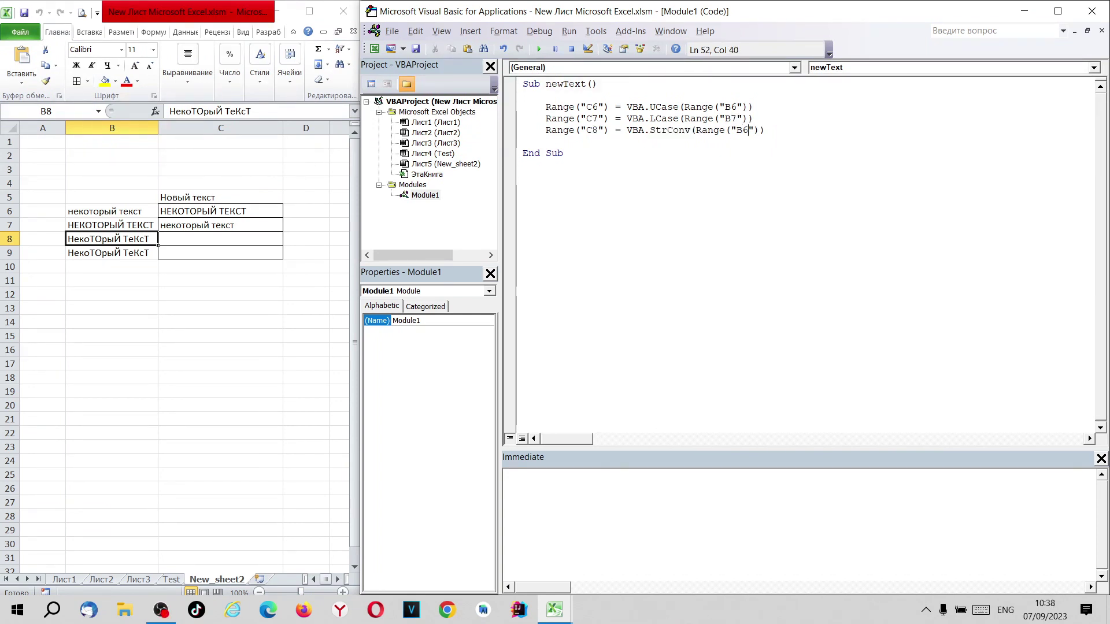
{"action": "key", "text": "BackSpace"}
{"action": "type", "text": "8"}
{"action": "left_click", "coordinate": [679, 130]}
{"action": "left_click", "coordinate": [539, 49]}
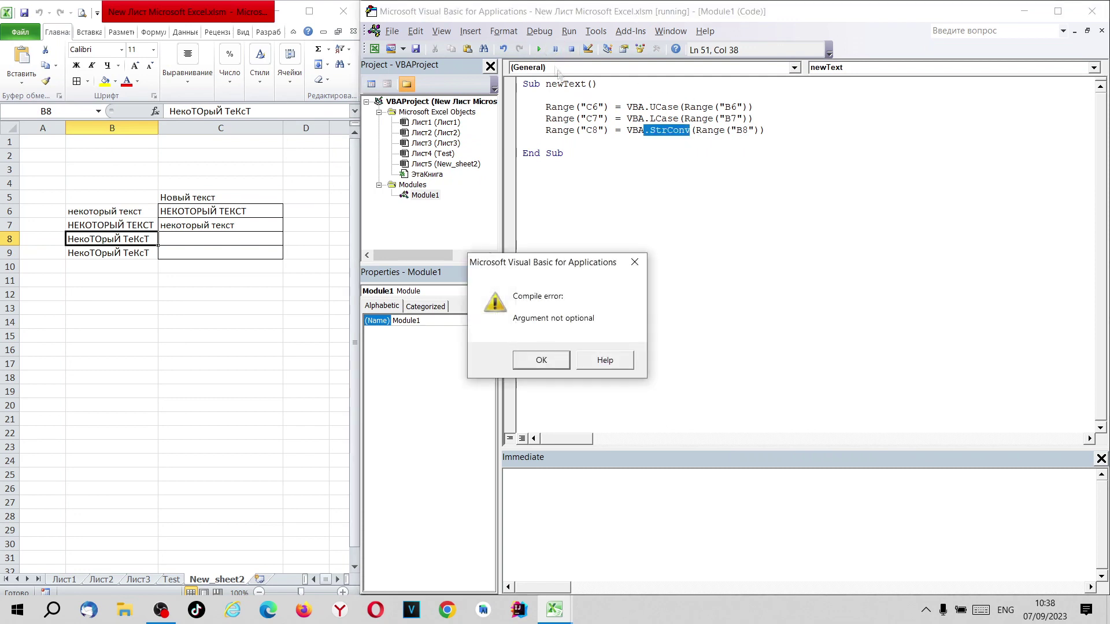
{"action": "left_click", "coordinate": [542, 361]}
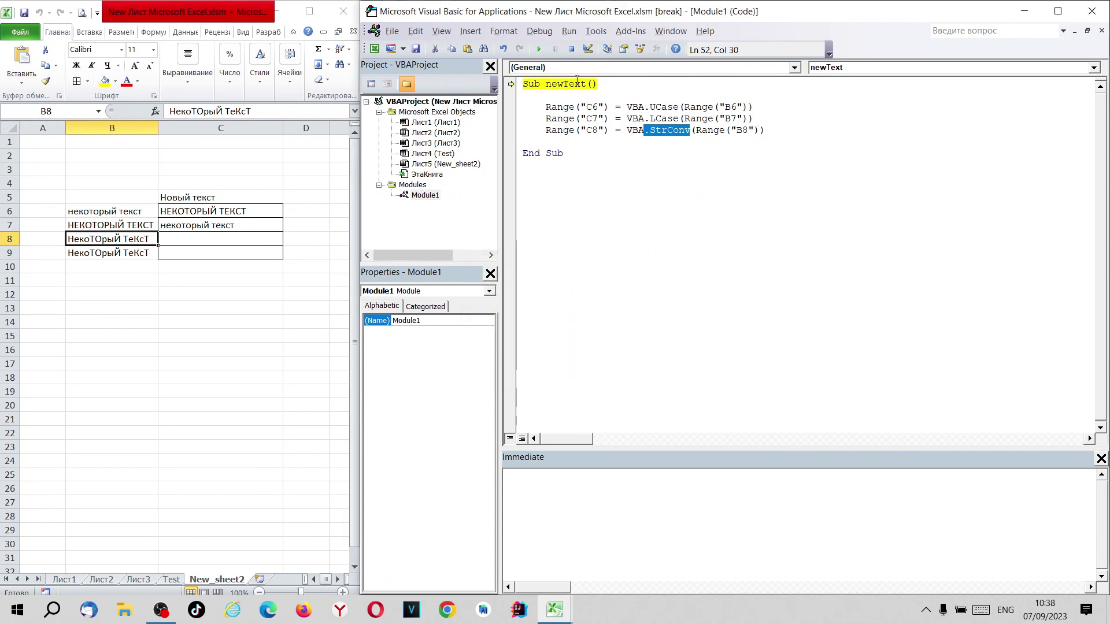
{"action": "left_click", "coordinate": [575, 52]}
Step: Add vbProperCase as the second StrConv argument on the C8 line and run the macro
{"action": "left_click", "coordinate": [761, 132]}
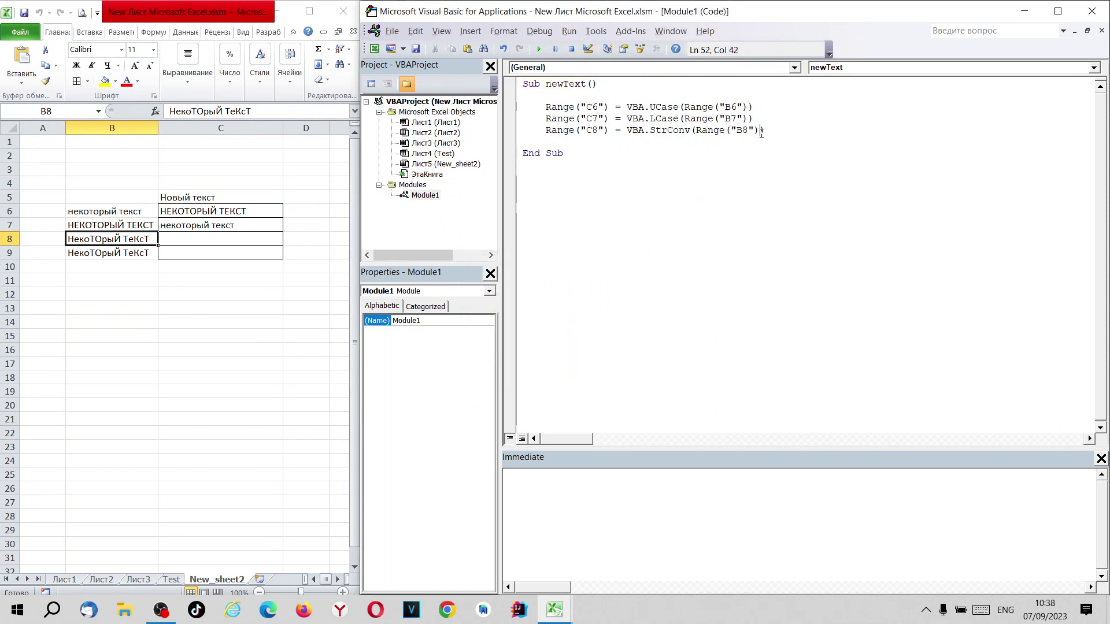
{"action": "type", "text": ","}
{"action": "key", "text": "Down"}
{"action": "key", "text": "Down"}
{"action": "key", "text": "Down"}
{"action": "key", "text": "Down"}
{"action": "key", "text": "Down"}
{"action": "key", "text": "Down"}
{"action": "key", "text": "Down"}
{"action": "key", "text": "Down"}
{"action": "key", "text": "Down"}
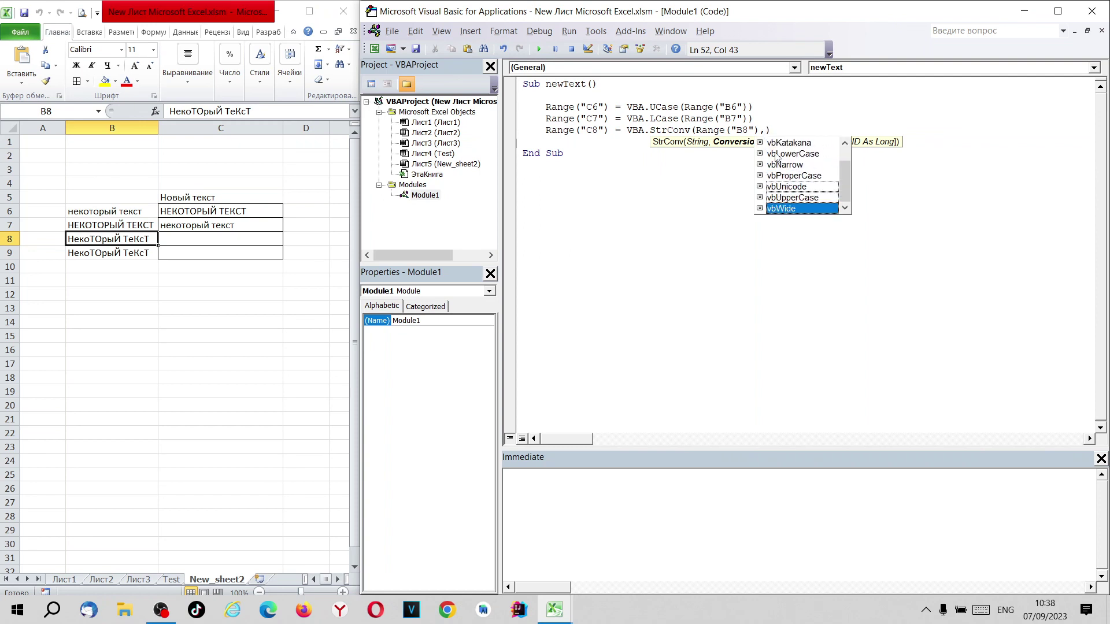
{"action": "key", "text": "Up"}
{"action": "key", "text": "Up"}
{"action": "key", "text": "Up"}
{"action": "key", "text": "Up"}
{"action": "key", "text": "Up"}
{"action": "key", "text": "Up"}
{"action": "key", "text": "Up"}
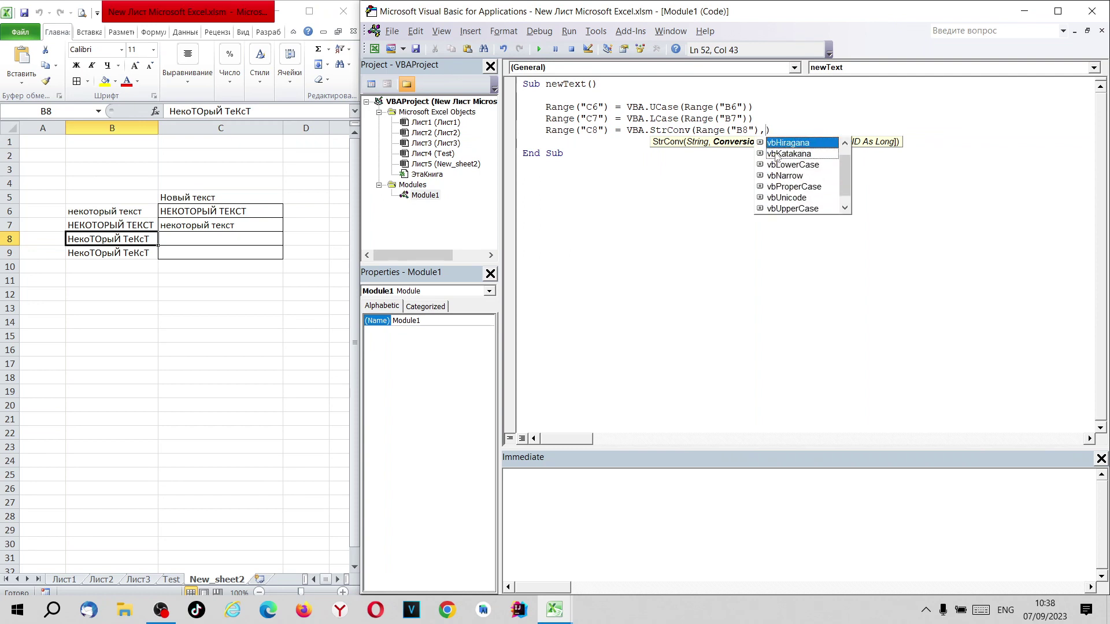
{"action": "key", "text": "Down"}
{"action": "key", "text": "Down"}
{"action": "key", "text": "Down"}
{"action": "key", "text": "Down"}
{"action": "key", "text": "Down"}
{"action": "key", "text": "Down"}
{"action": "key", "text": "Down"}
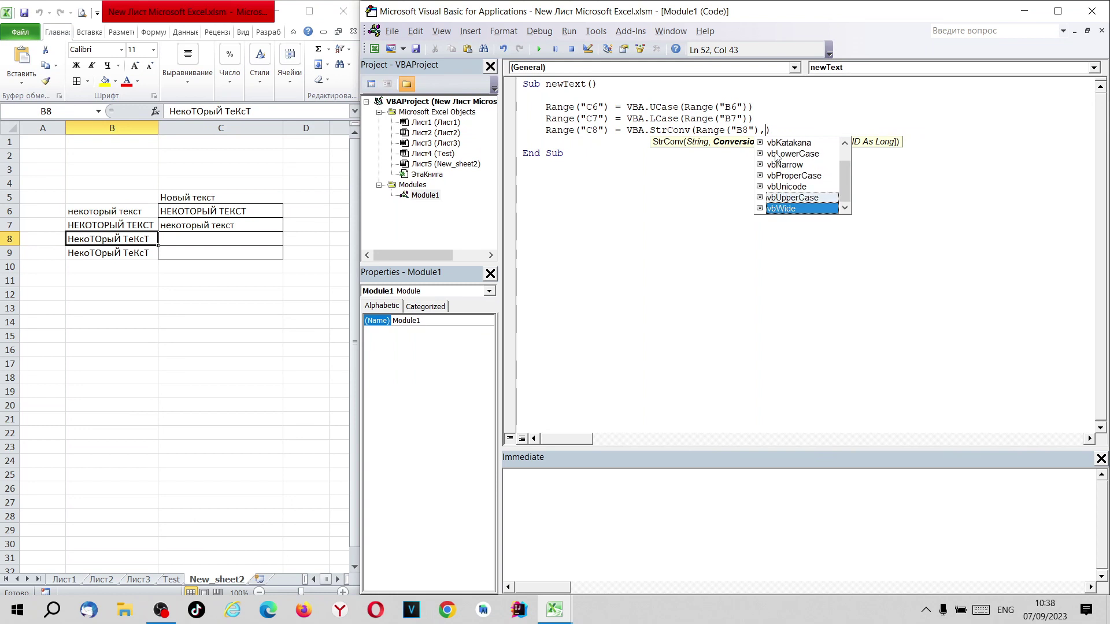
{"action": "key", "text": "Up"}
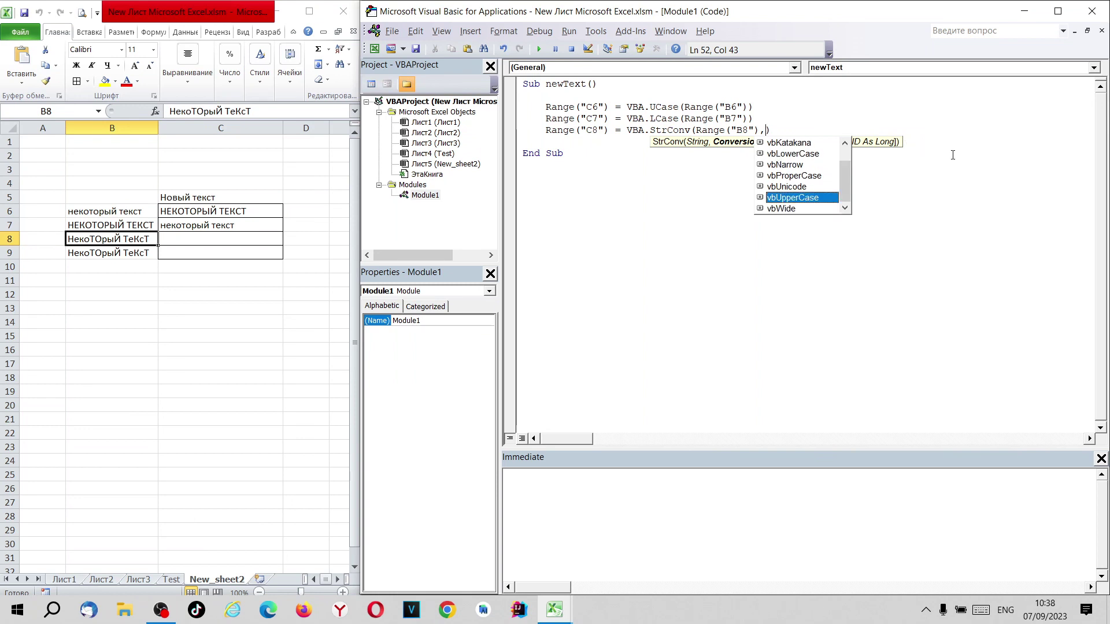
{"action": "key", "text": "Up"}
{"action": "key", "text": "Up"}
{"action": "key", "text": "Up"}
{"action": "key", "text": "Up"}
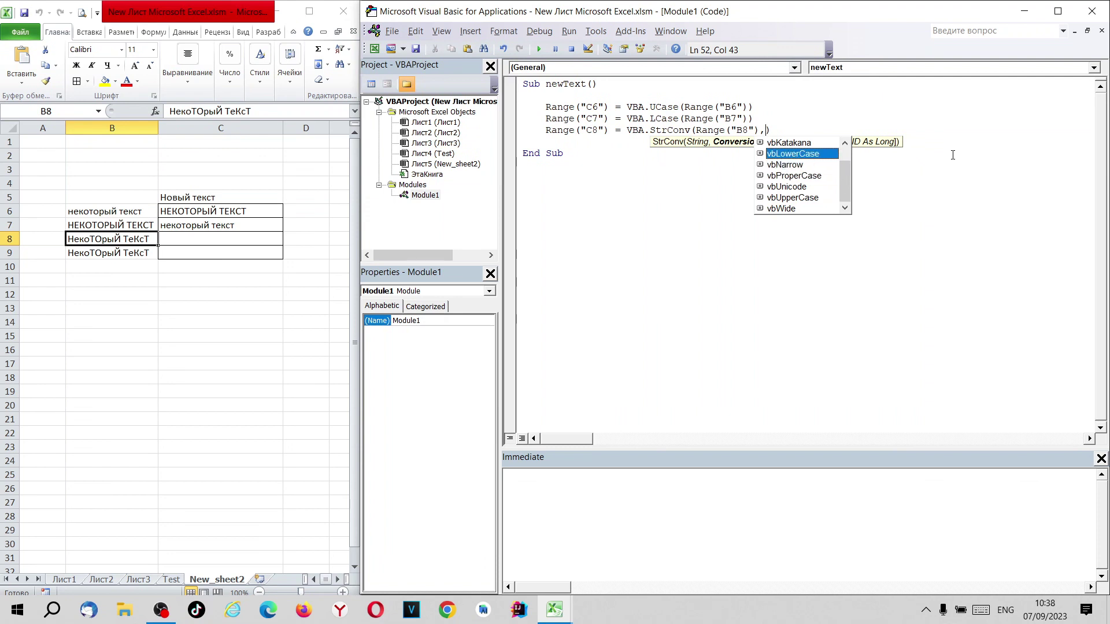
{"action": "key", "text": "Down"}
{"action": "key", "text": "Down"}
{"action": "key", "text": "Down"}
{"action": "key", "text": "Up"}
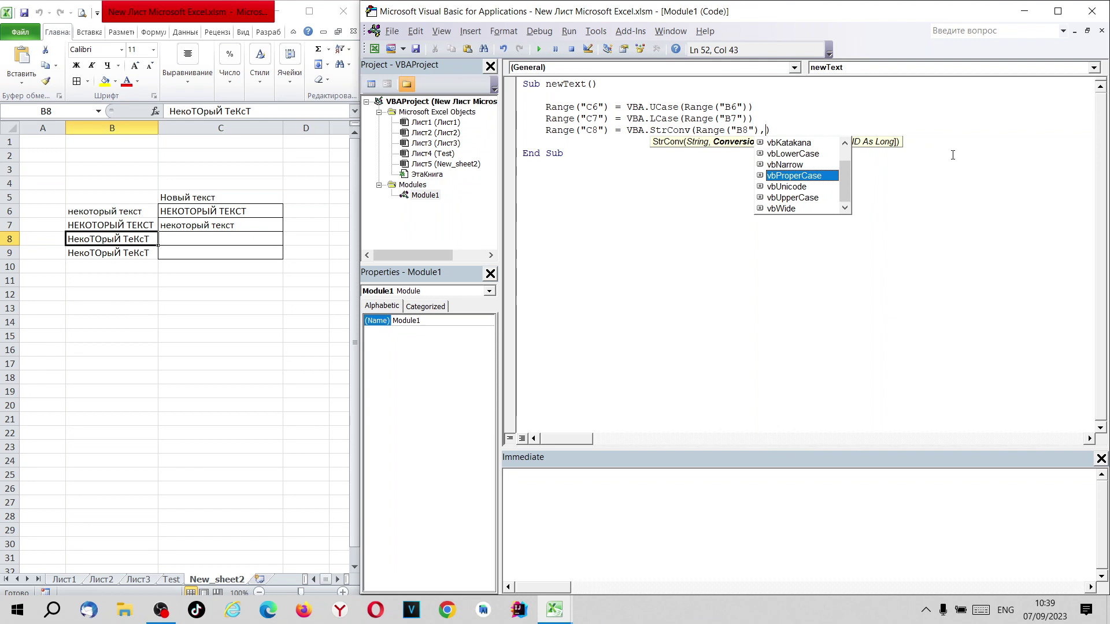
{"action": "key", "text": "Up"}
{"action": "key", "text": "Up"}
{"action": "key", "text": "Up"}
{"action": "key", "text": "Up"}
{"action": "key", "text": "Down"}
{"action": "key", "text": "Down"}
{"action": "key", "text": "Down"}
{"action": "key", "text": "Down"}
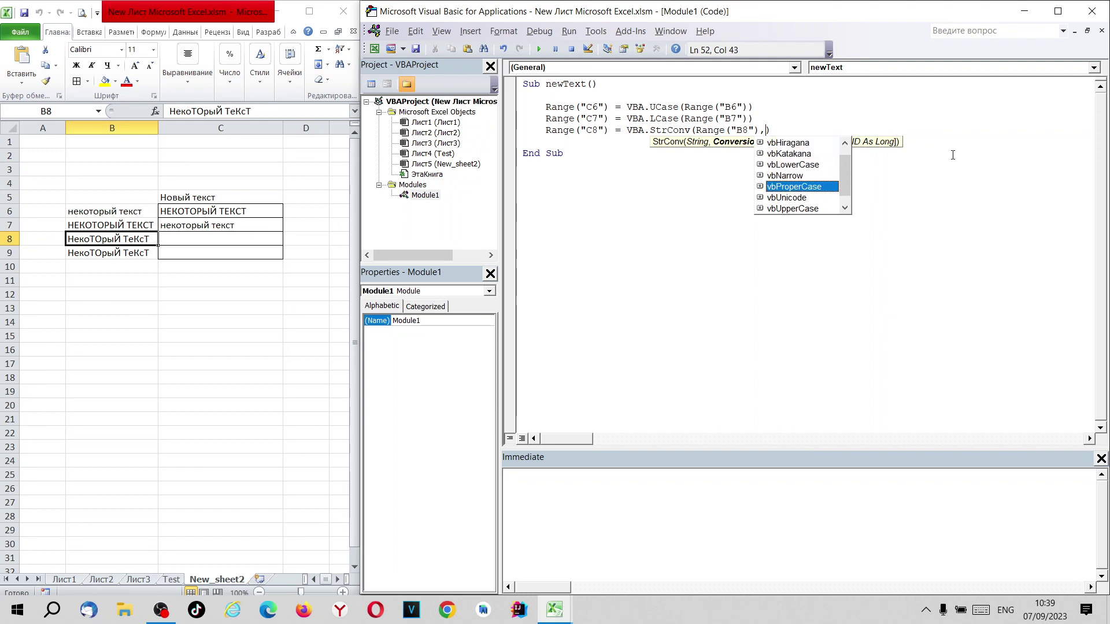
{"action": "key", "text": "Tab"}
{"action": "key", "text": "Down"}
{"action": "key", "text": "Up"}
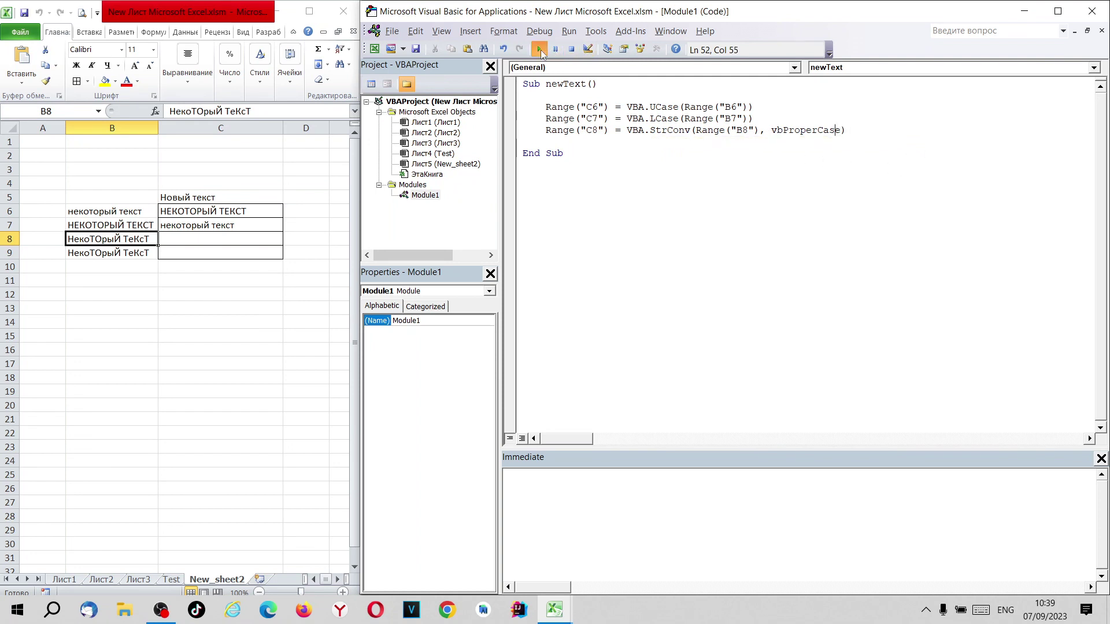
{"action": "left_click", "coordinate": [539, 49]}
Step: Widen column C and compare C8's question-mark output with the source text in B8
{"action": "left_click_drag", "start_coordinate": [282, 128], "coordinate": [310, 127]}
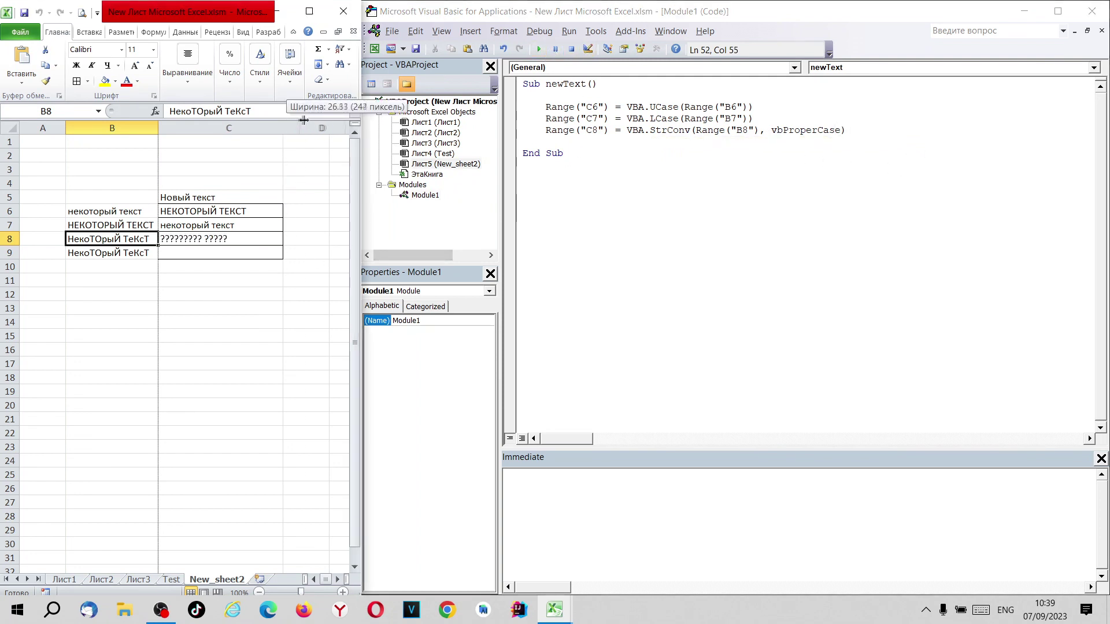
{"action": "left_click", "coordinate": [244, 240]}
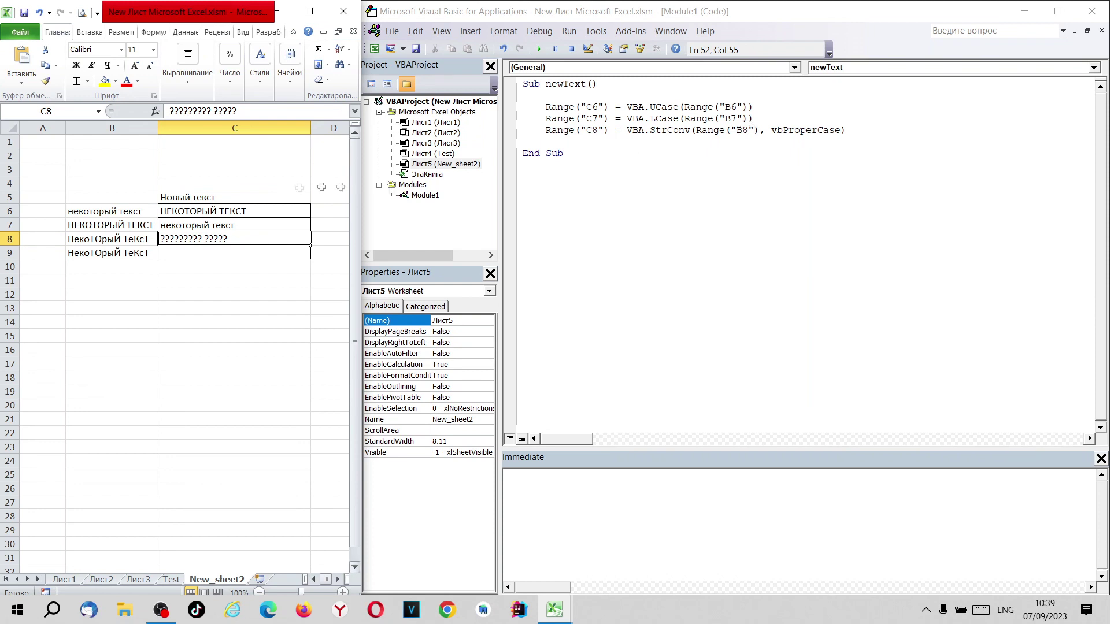
{"action": "left_click", "coordinate": [121, 240]}
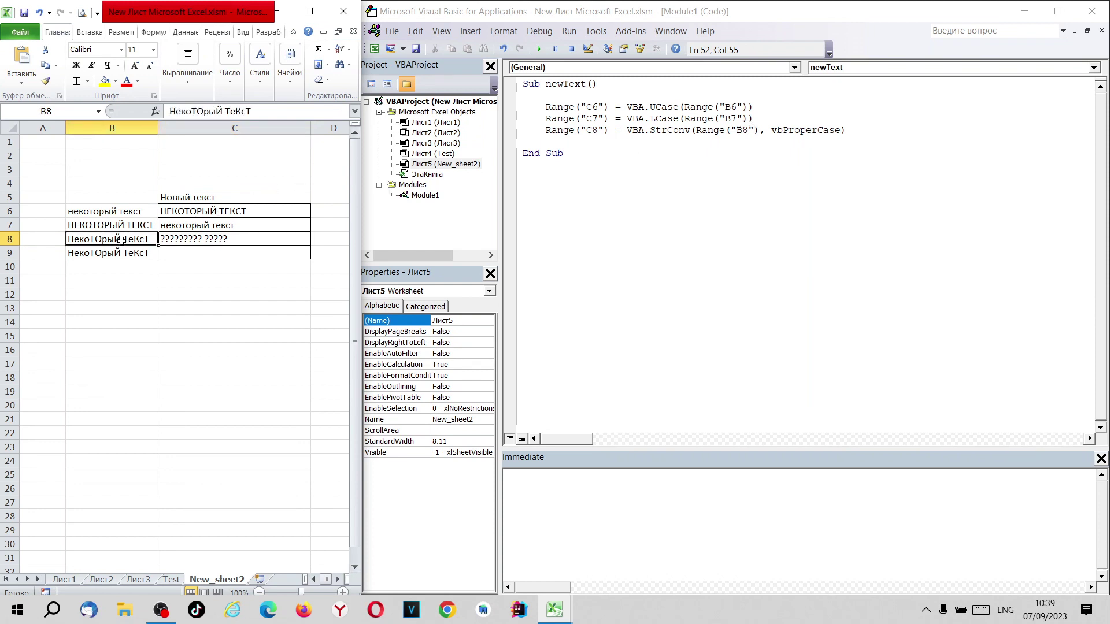
Step: Replace B8 with 'Test test' and rerun the macro to check C8
{"action": "type", "text": "Test test"}
{"action": "key", "text": "Return"}
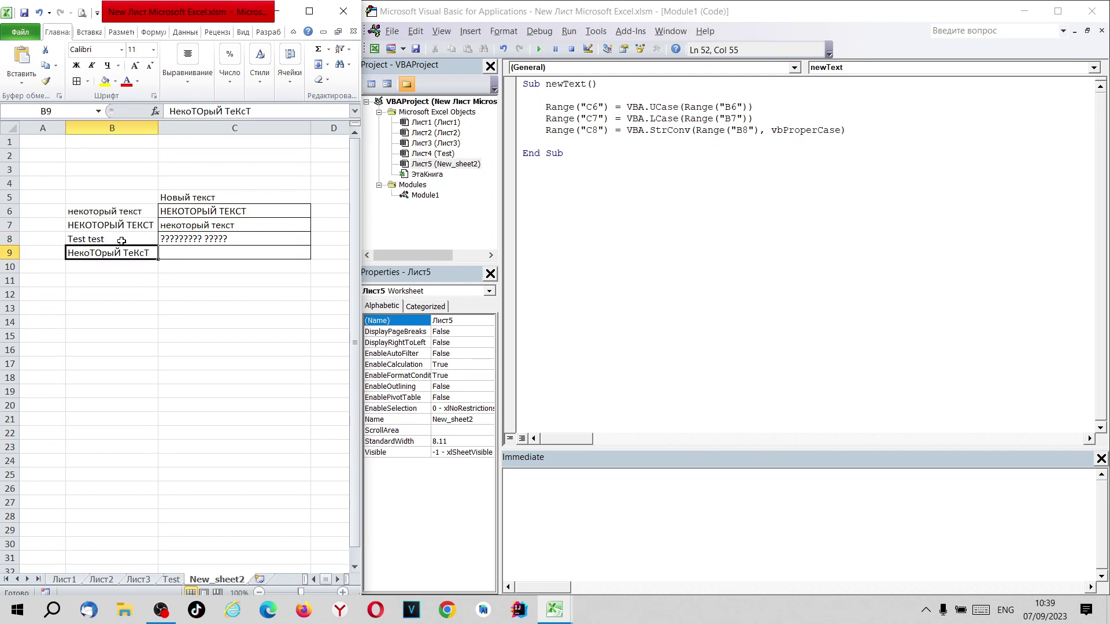
{"action": "left_click", "coordinate": [618, 130]}
{"action": "left_click", "coordinate": [540, 49]}
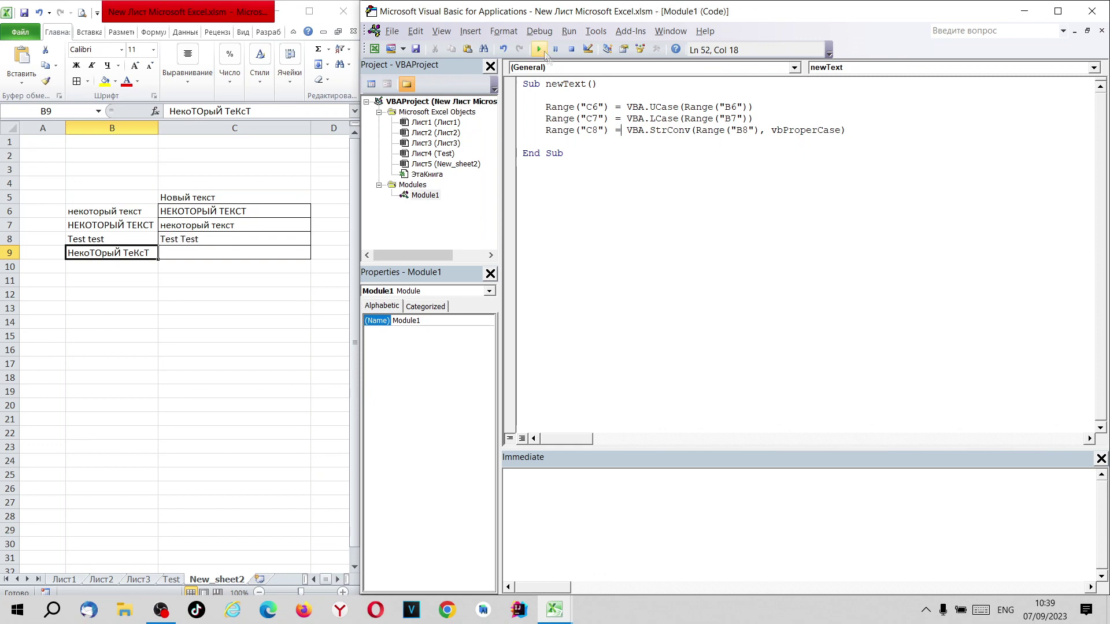
{"action": "left_click", "coordinate": [191, 239]}
Step: Put 'некоторый текст' back in B8 and rerun; C8 still shows question marks
{"action": "left_click", "coordinate": [128, 239]}
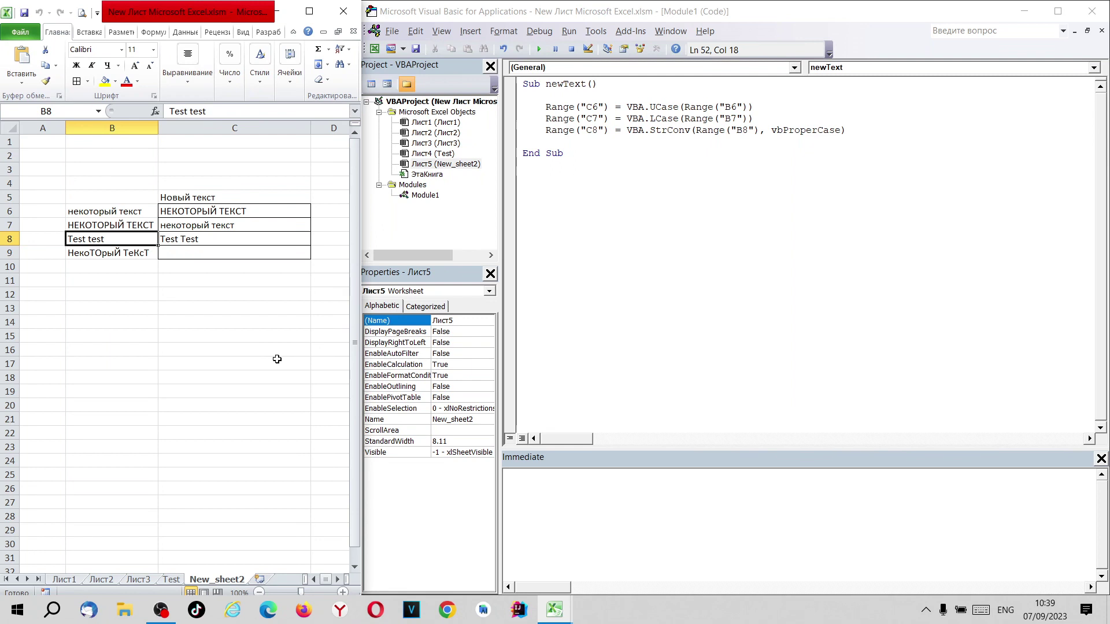
{"action": "key", "text": "super+space"}
{"action": "type", "text": "неко"}
{"action": "key", "text": "Return"}
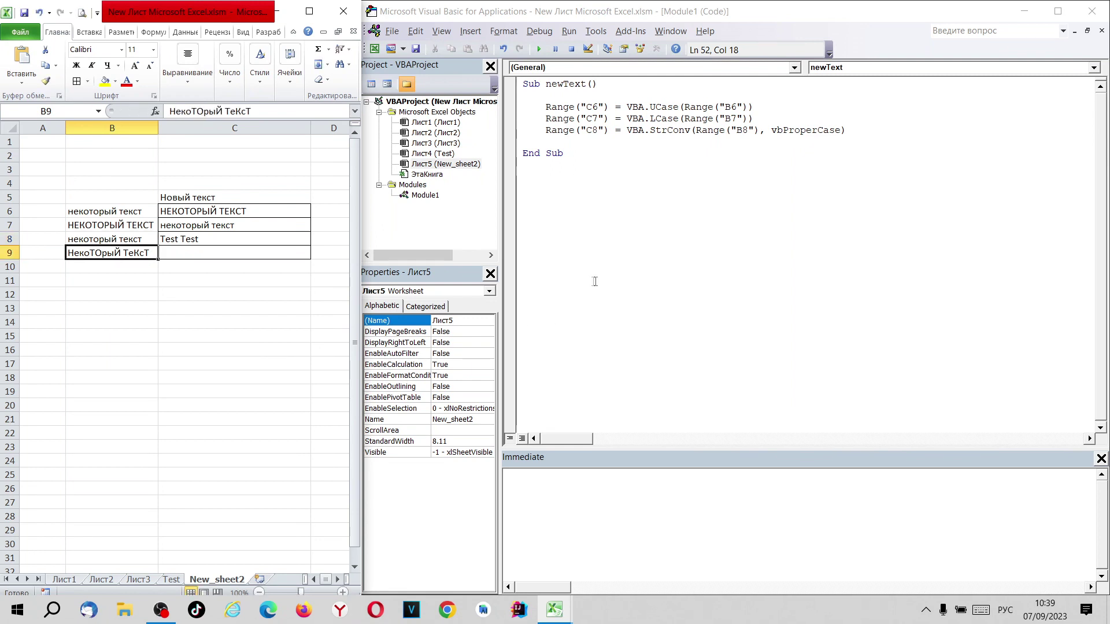
{"action": "left_click", "coordinate": [632, 130]}
{"action": "left_click", "coordinate": [539, 48]}
{"action": "left_click", "coordinate": [198, 237]}
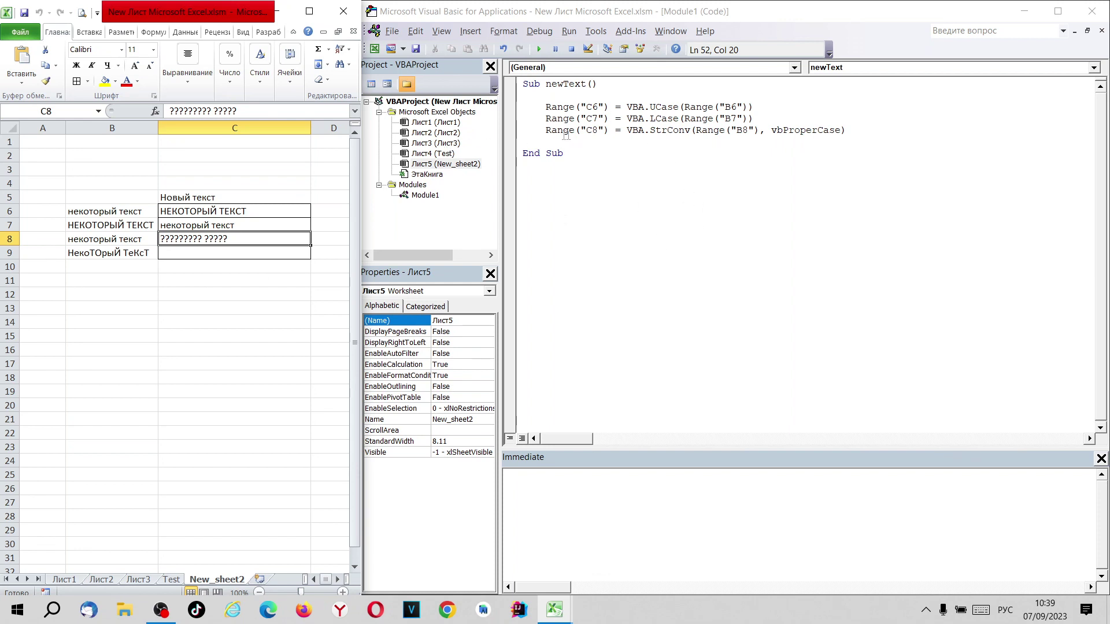
{"action": "left_click", "coordinate": [538, 134]}
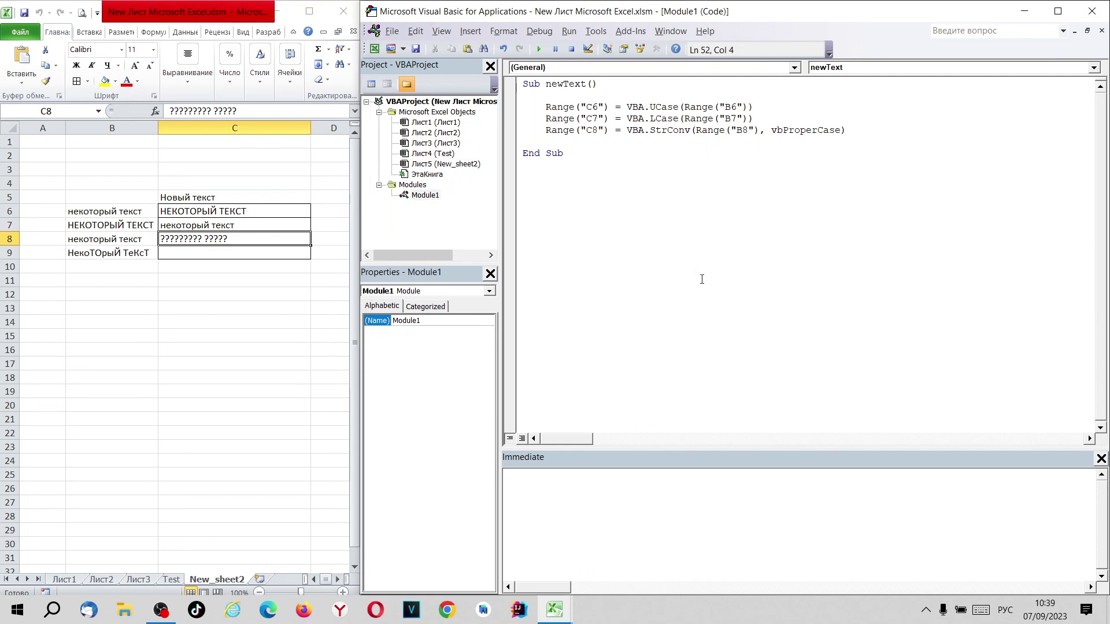
Step: Duplicate the C8 code line below itself, fix its indent, and retarget the copy to C9
{"action": "key", "text": "shift+End"}
{"action": "key", "text": "ctrl+c"}
{"action": "key", "text": "Down"}
{"action": "key", "text": "Return"}
{"action": "key", "text": "Return"}
{"action": "key", "text": "ctrl+v"}
{"action": "left_click", "coordinate": [550, 133]}
{"action": "key", "text": "BackSpace"}
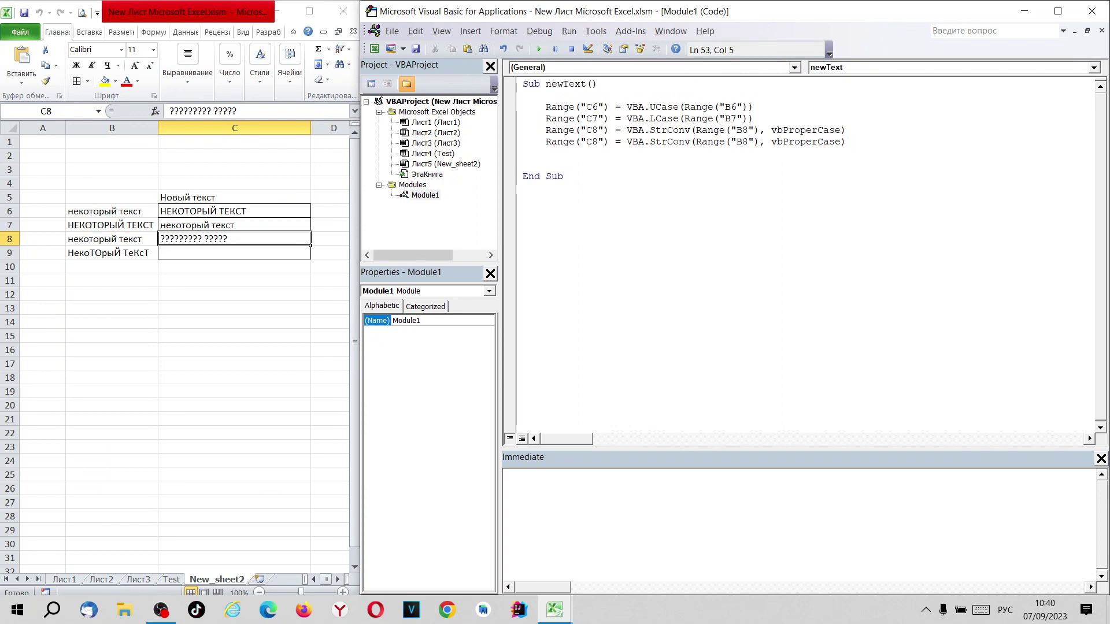
{"action": "left_click", "coordinate": [584, 141]}
{"action": "key", "text": "shift+Right"}
{"action": "type", "text": "9"}
Step: Replace the StrConv expression on the C9 line with Excel.Application using code completion
{"action": "left_click_drag", "start_coordinate": [627, 141], "coordinate": [918, 153]}
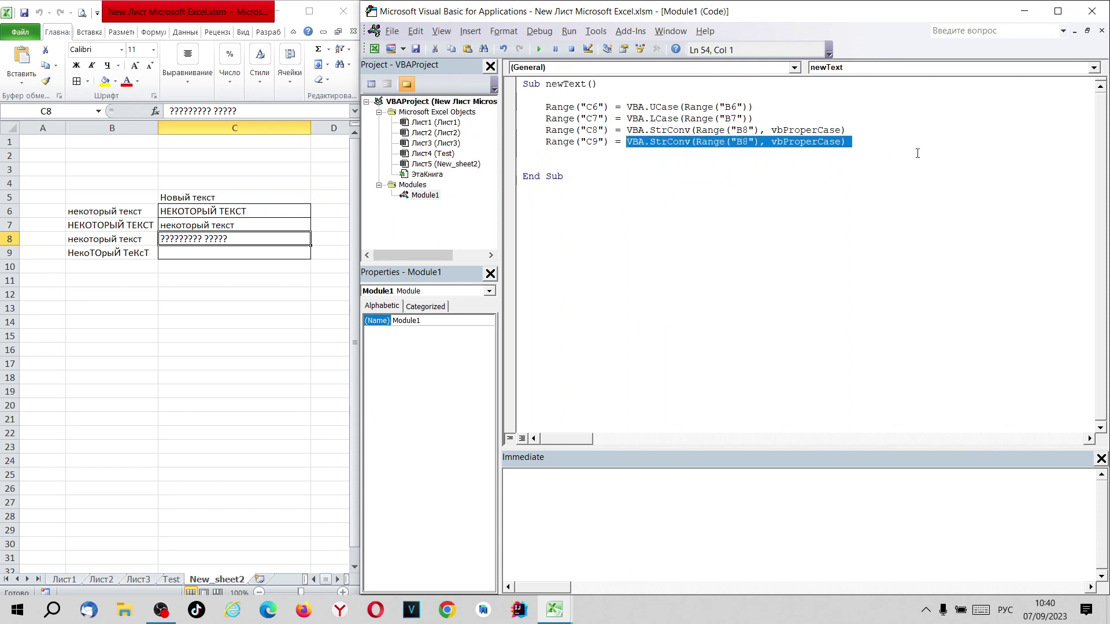
{"action": "type", "text": "уч"}
{"action": "key", "text": "BackSpace"}
{"action": "key", "text": "BackSpace"}
{"action": "key", "text": "super+space"}
{"action": "type", "text": "ex"}
{"action": "key", "text": "ctrl+space"}
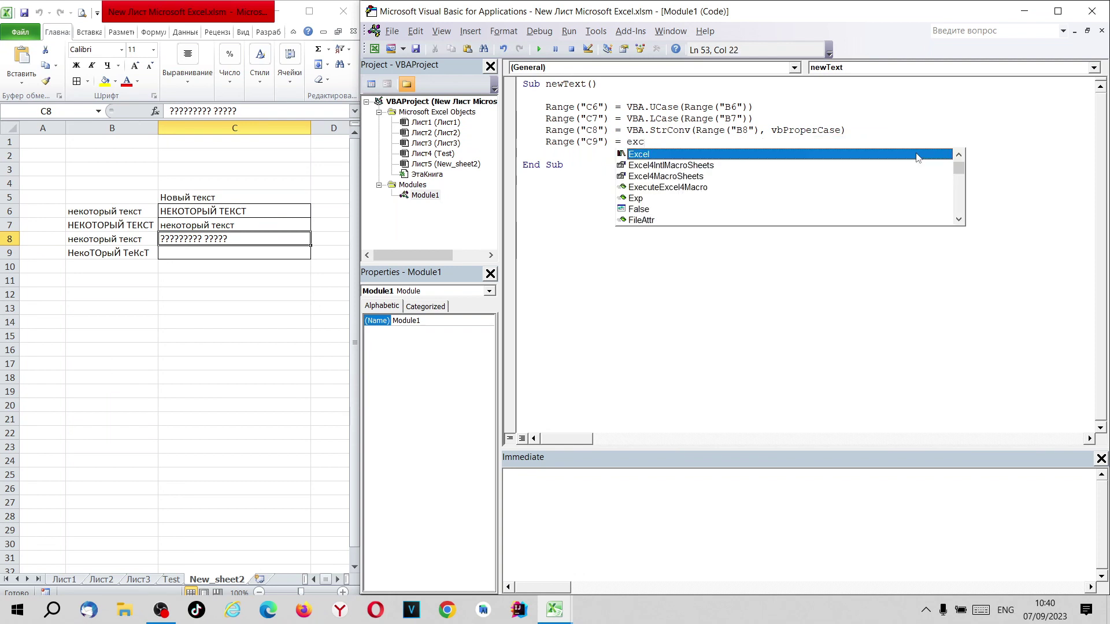
{"action": "double_click", "coordinate": [917, 155]}
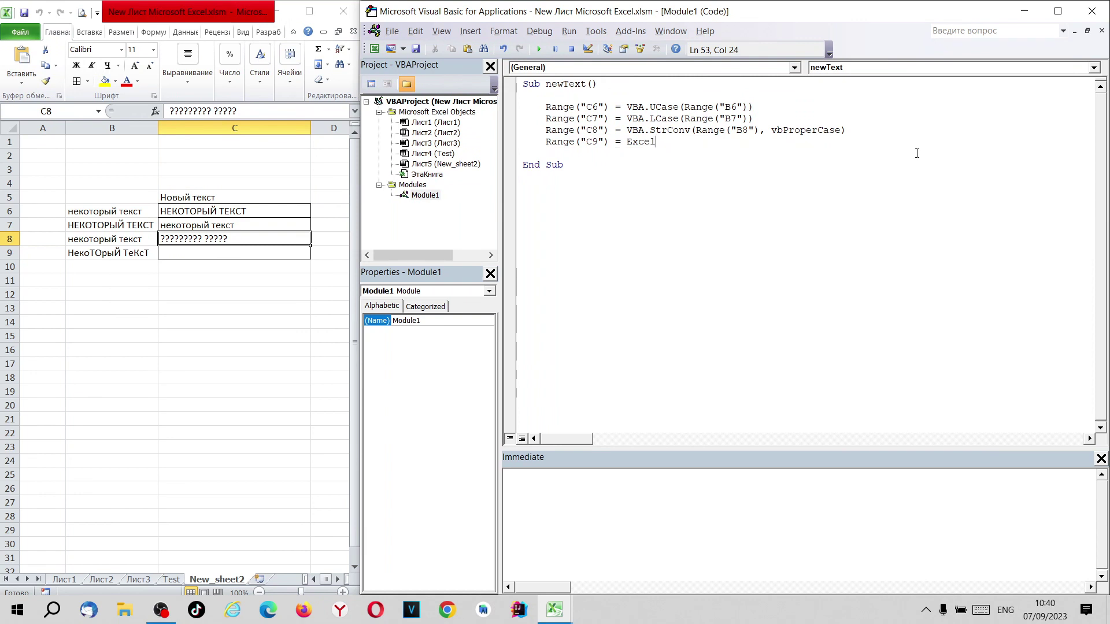
{"action": "type", "text": ".A"}
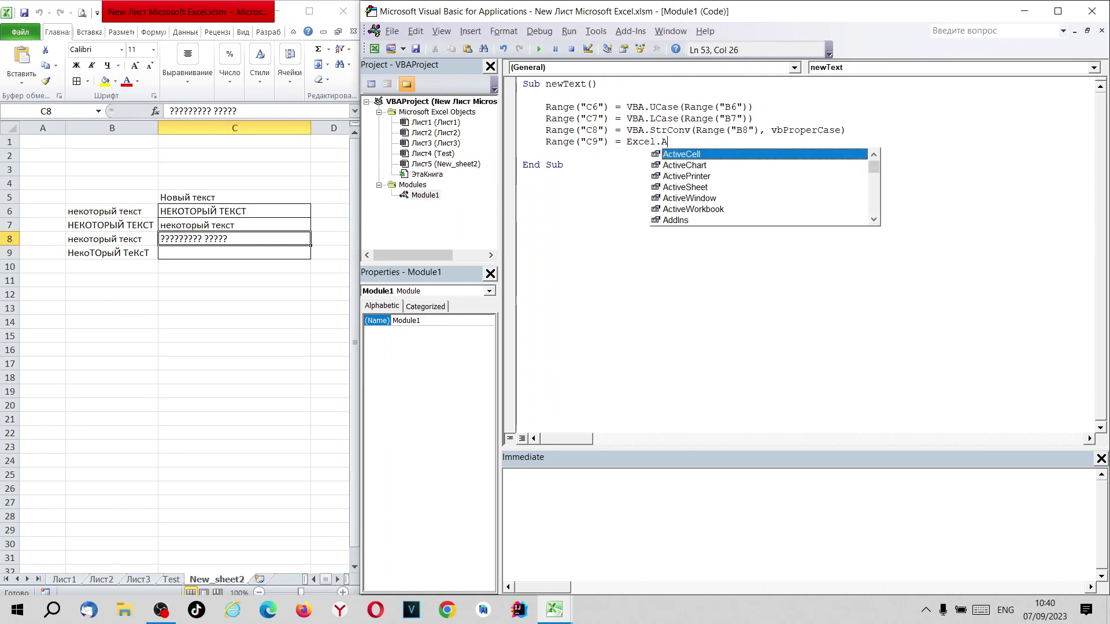
{"action": "type", "text": "p"}
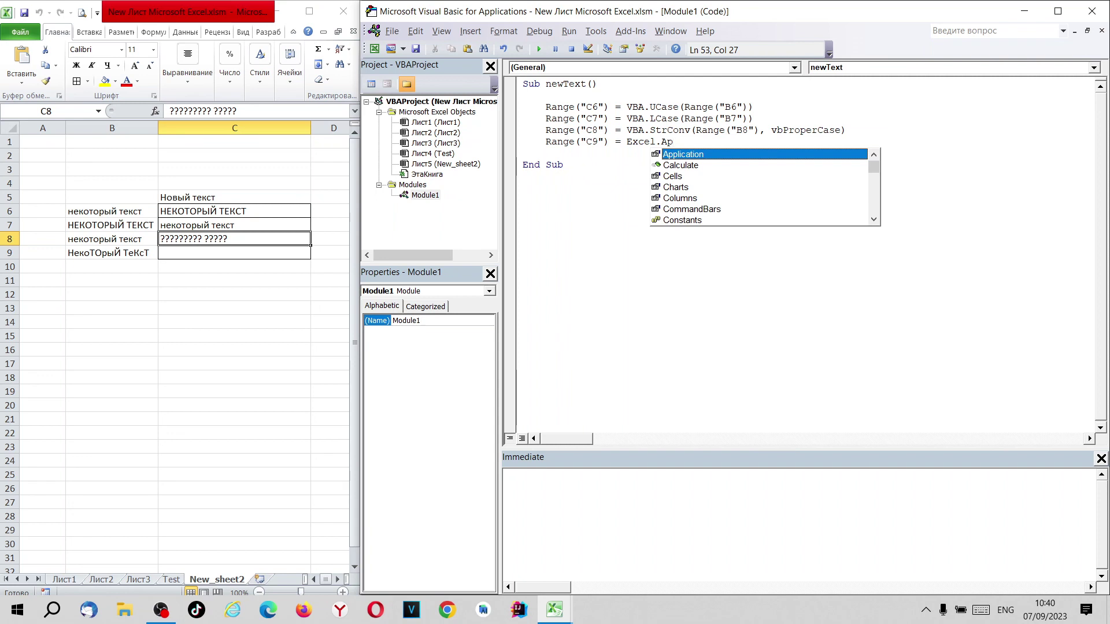
{"action": "key", "text": "Tab"}
Step: Extend it to .WorksheetFunction.Proper(range("B9")) with IntelliSense suggestions
{"action": "type", "text": "."}
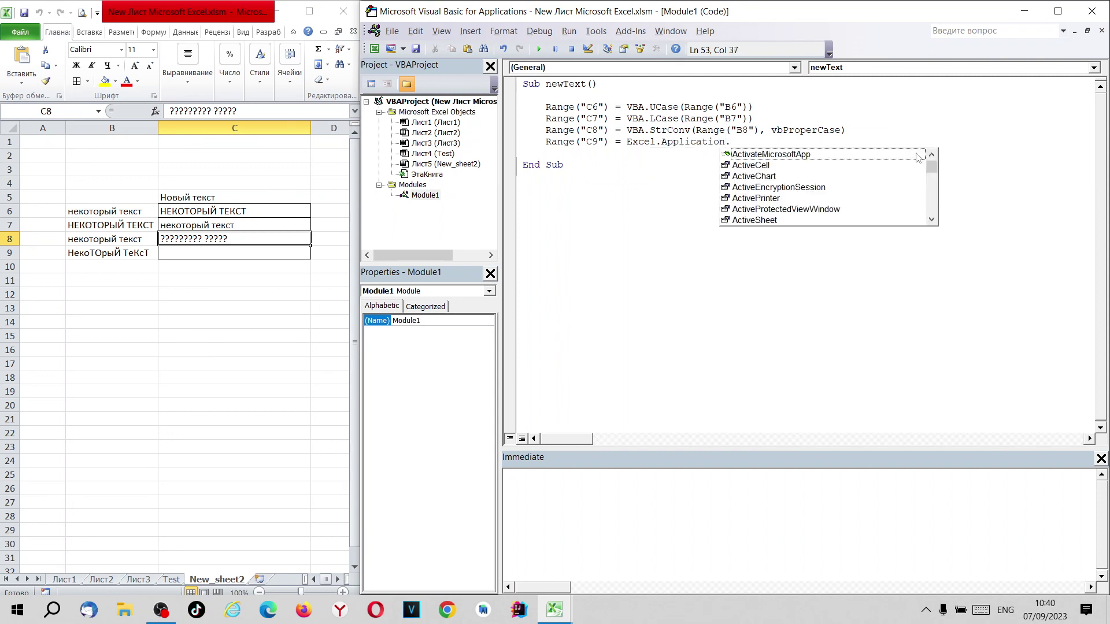
{"action": "type", "text": "wo"}
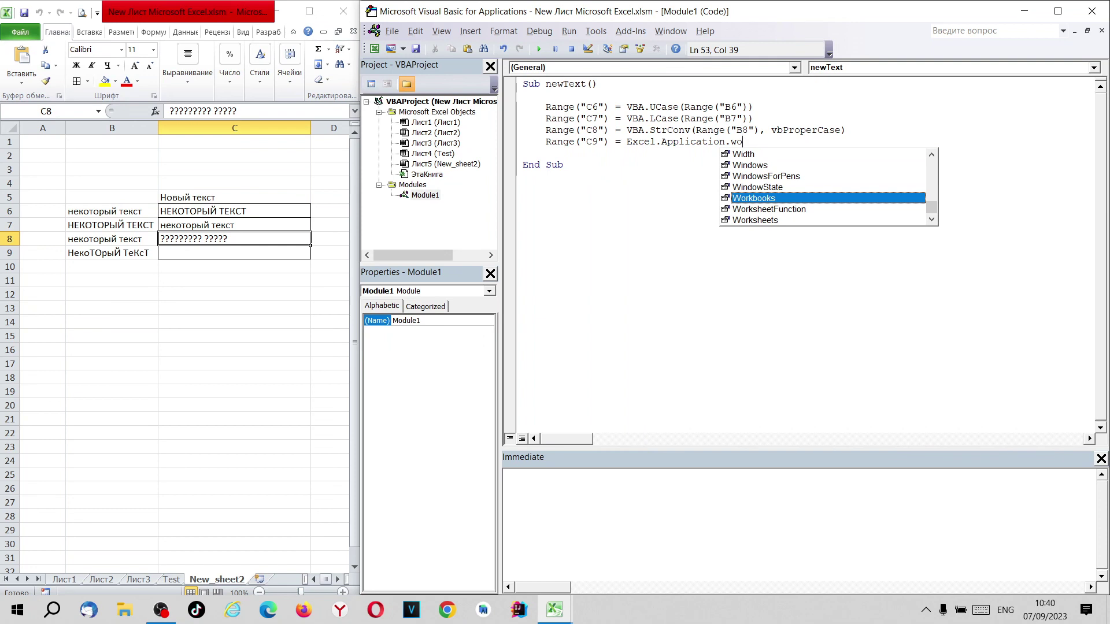
{"action": "key", "text": "Down"}
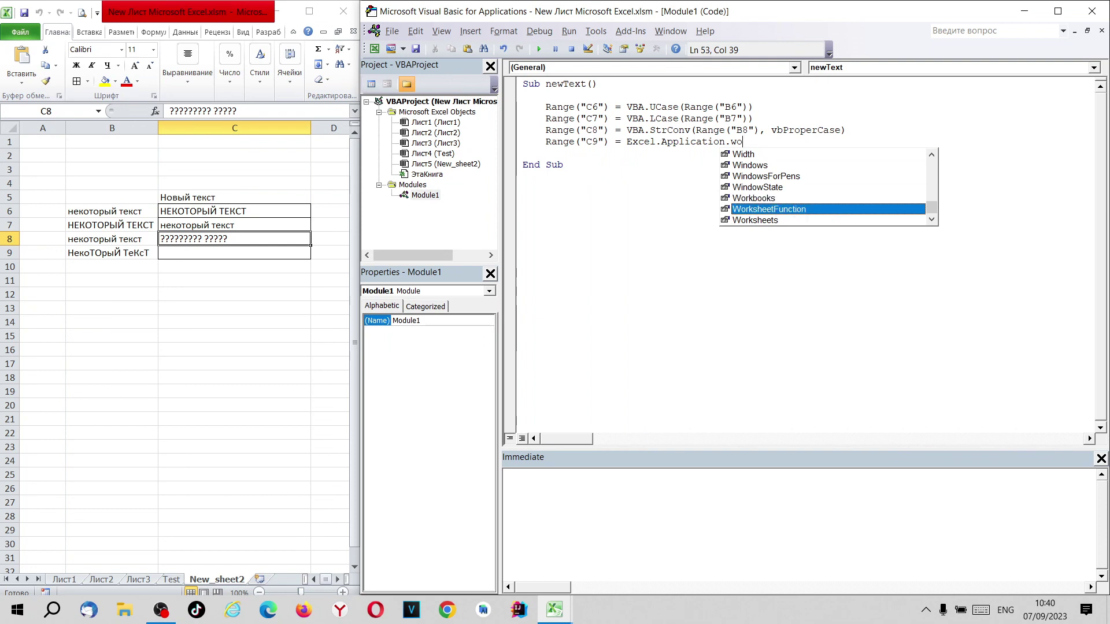
{"action": "key", "text": "Tab"}
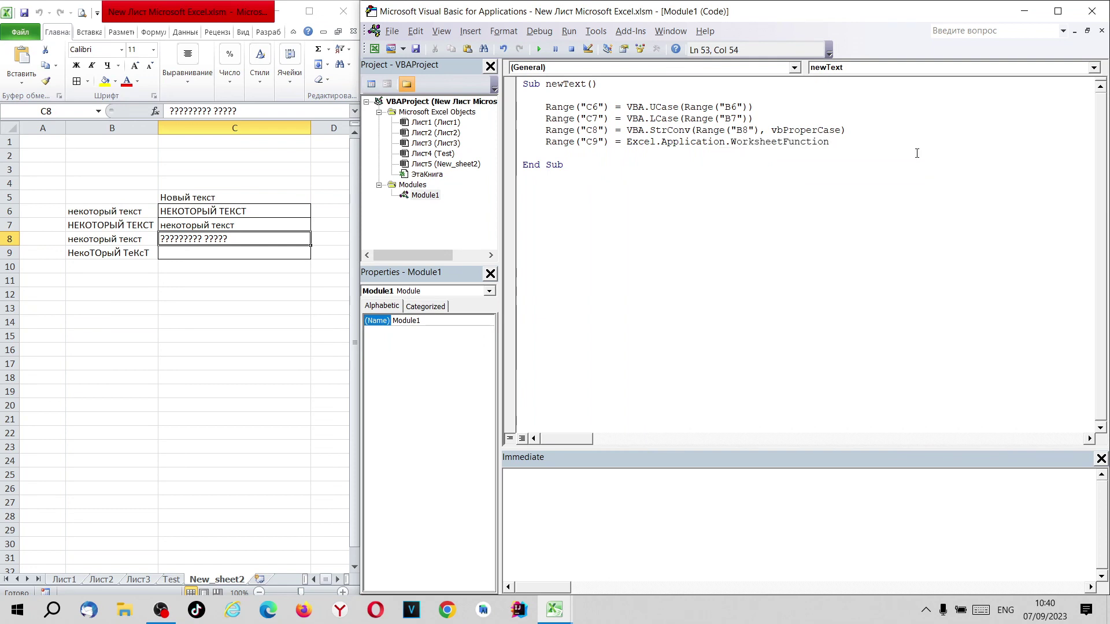
{"action": "type", "text": "."}
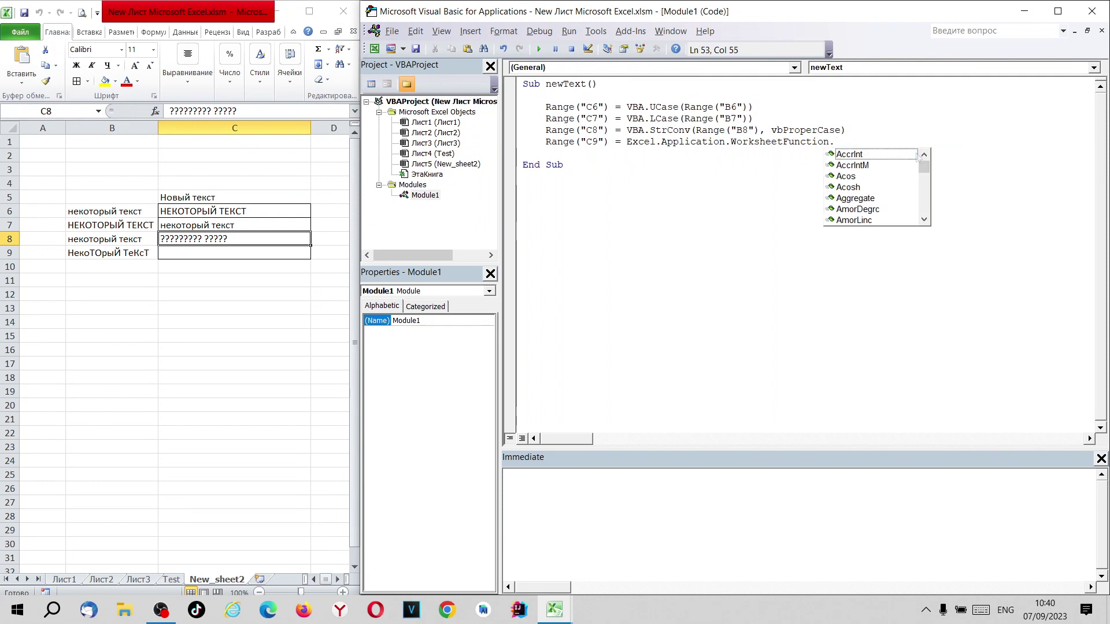
{"action": "type", "text": "pr"}
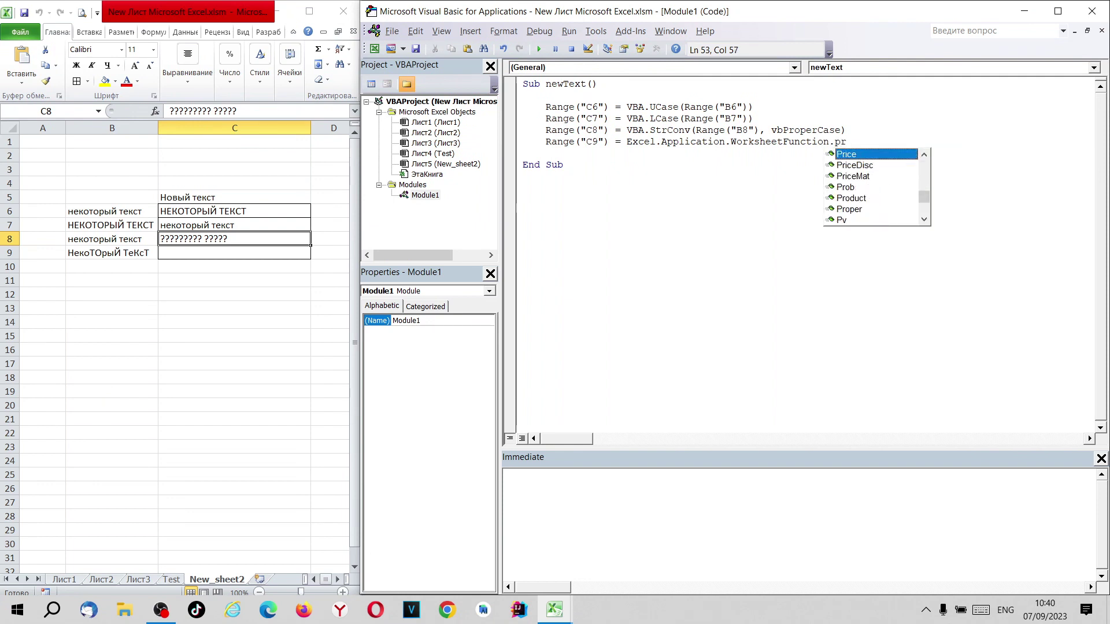
{"action": "key", "text": "Down"}
{"action": "key", "text": "Down"}
{"action": "key", "text": "Down"}
{"action": "key", "text": "Down"}
{"action": "key", "text": "Down"}
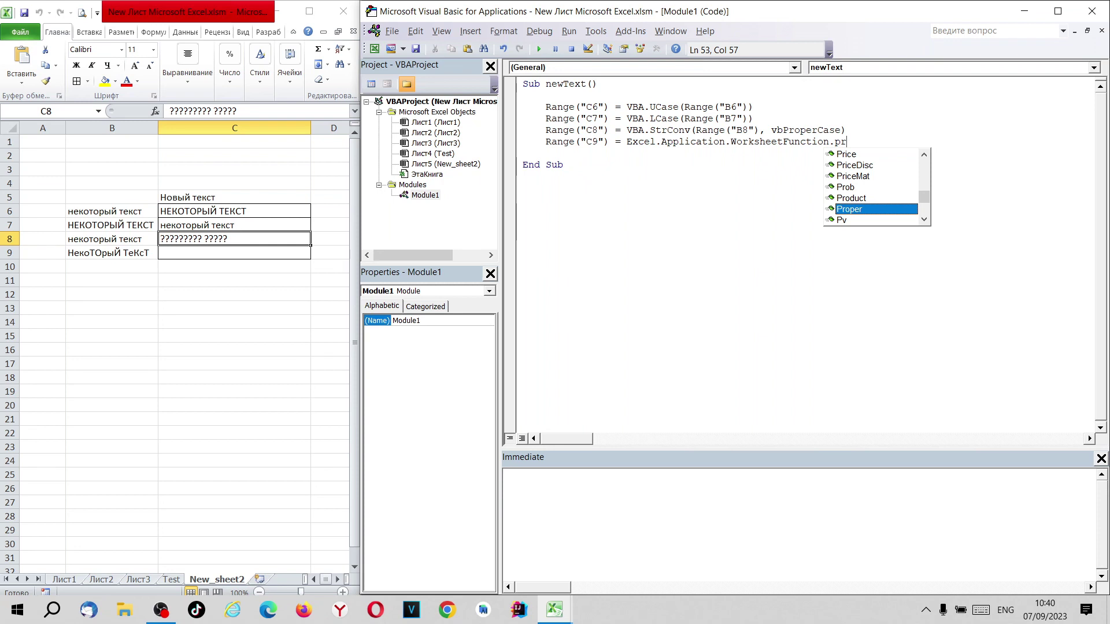
{"action": "key", "text": "Tab"}
{"action": "type", "text": "()"}
{"action": "key", "text": "Left"}
{"action": "type", "text": "range()"}
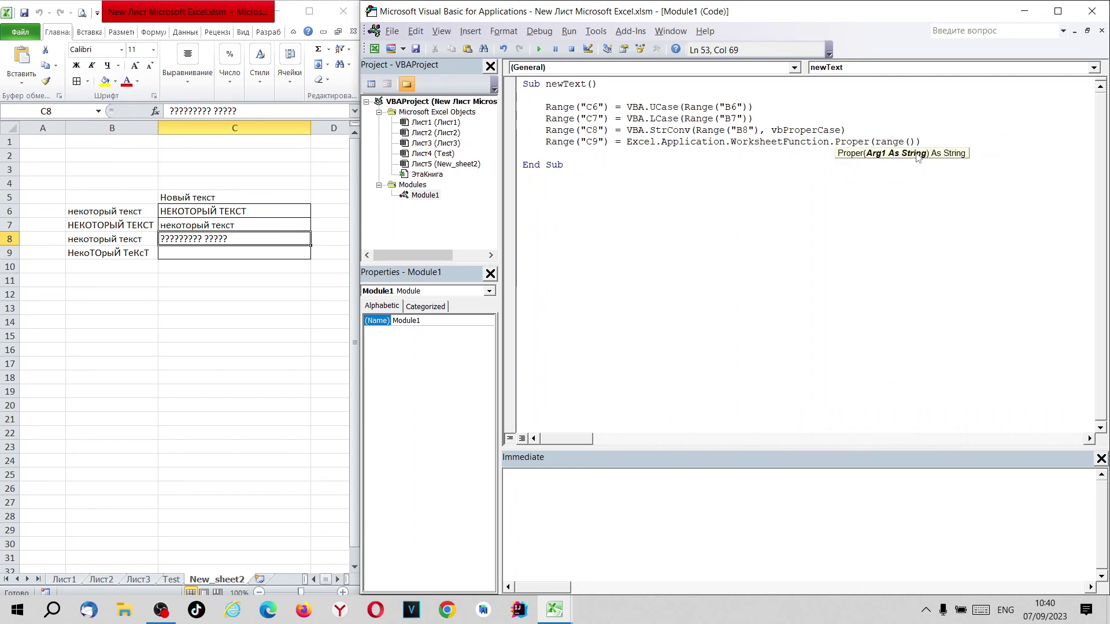
{"action": "key", "text": "Left"}
{"action": "type", "text": "\"\""}
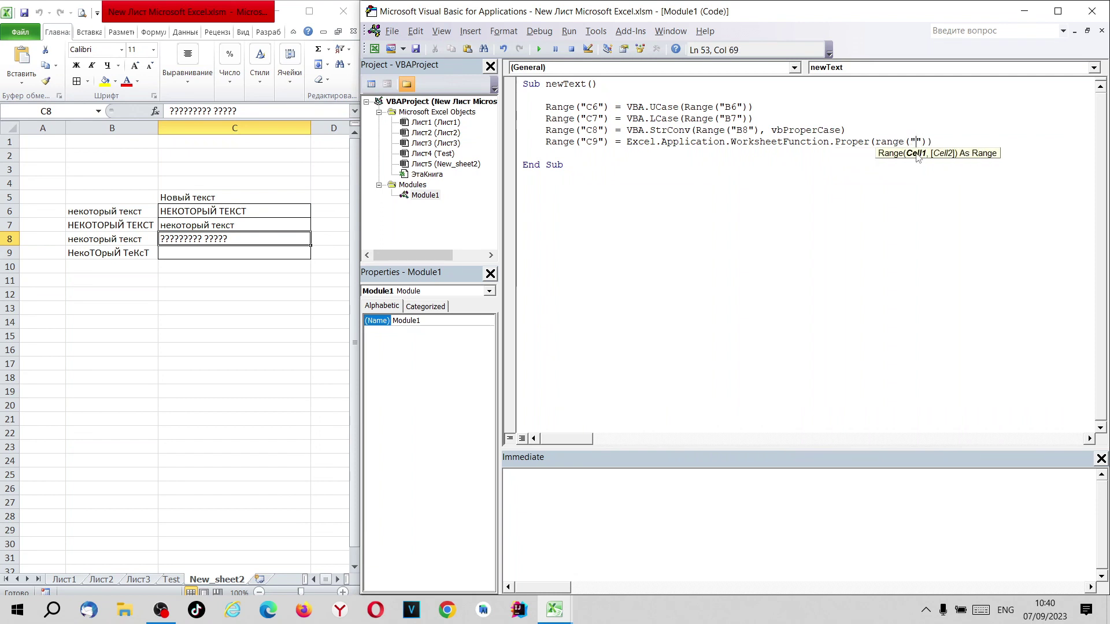
{"action": "type", "text": "B9"}
Step: Run the newText macro and check the B9 source text on the worksheet
{"action": "left_click", "coordinate": [538, 50]}
{"action": "left_click", "coordinate": [219, 295]}
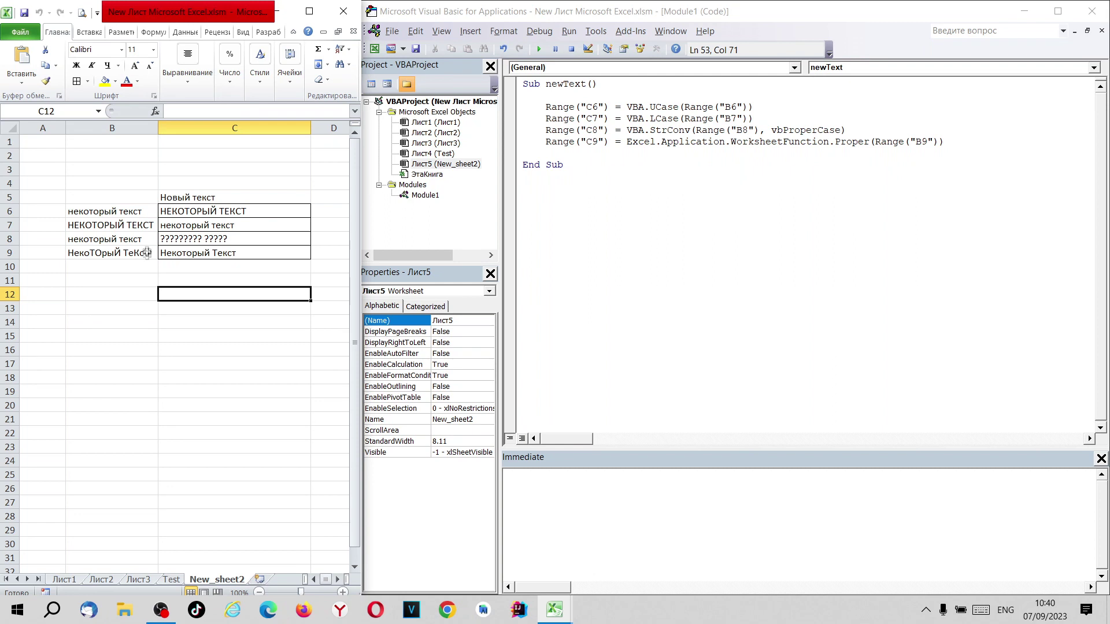
{"action": "left_click", "coordinate": [123, 254]}
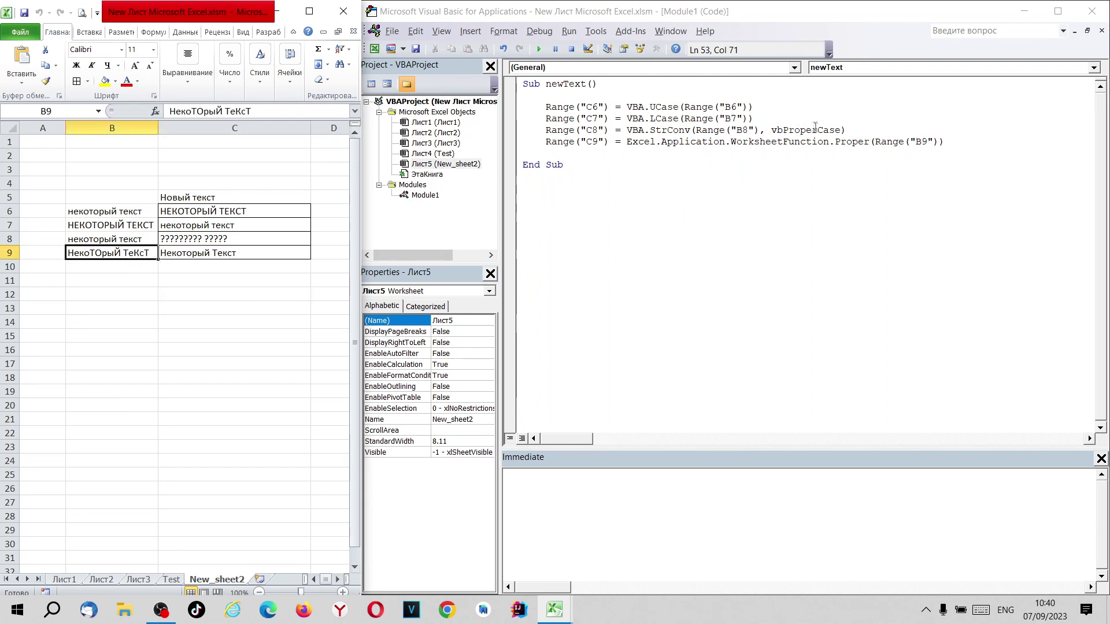
Step: Compare the vbProperCase C8 line with the WorksheetFunction.Proper C9 line and their results
{"action": "left_click_drag", "start_coordinate": [770, 130], "coordinate": [840, 130]}
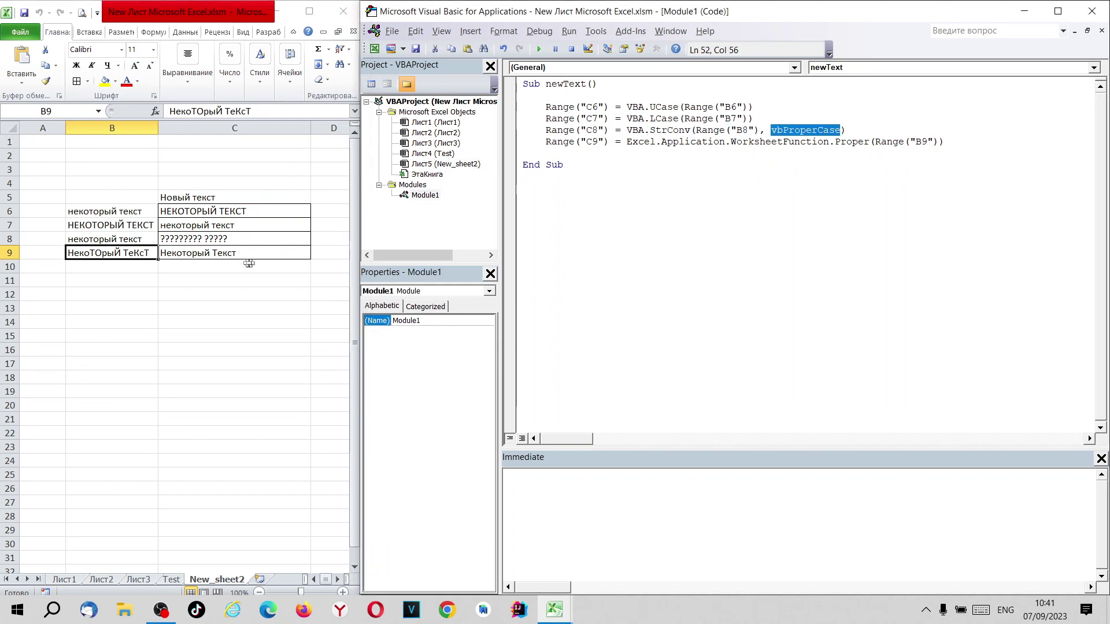
{"action": "left_click_drag", "start_coordinate": [632, 141], "coordinate": [933, 145]}
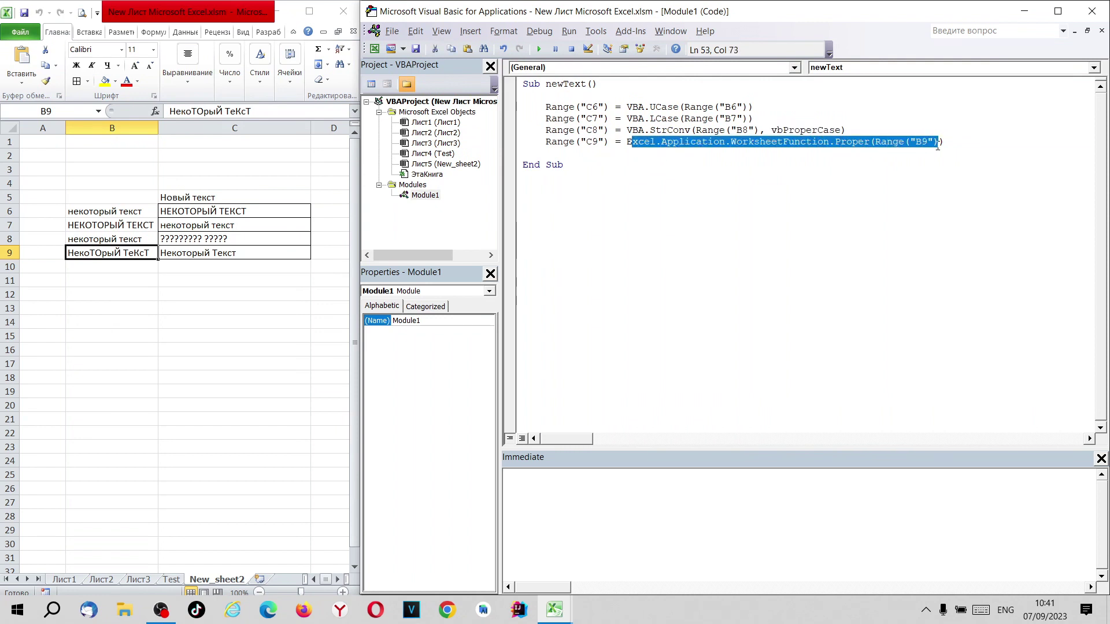
{"action": "left_click", "coordinate": [720, 128]}
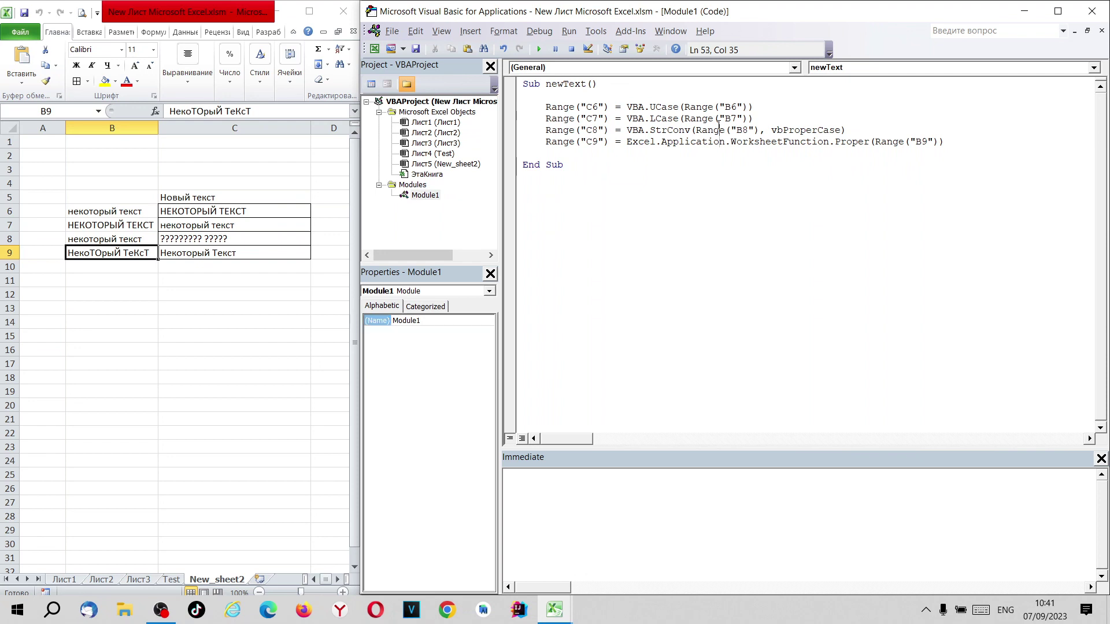
{"action": "left_click", "coordinate": [189, 239]}
{"action": "left_click", "coordinate": [191, 279]}
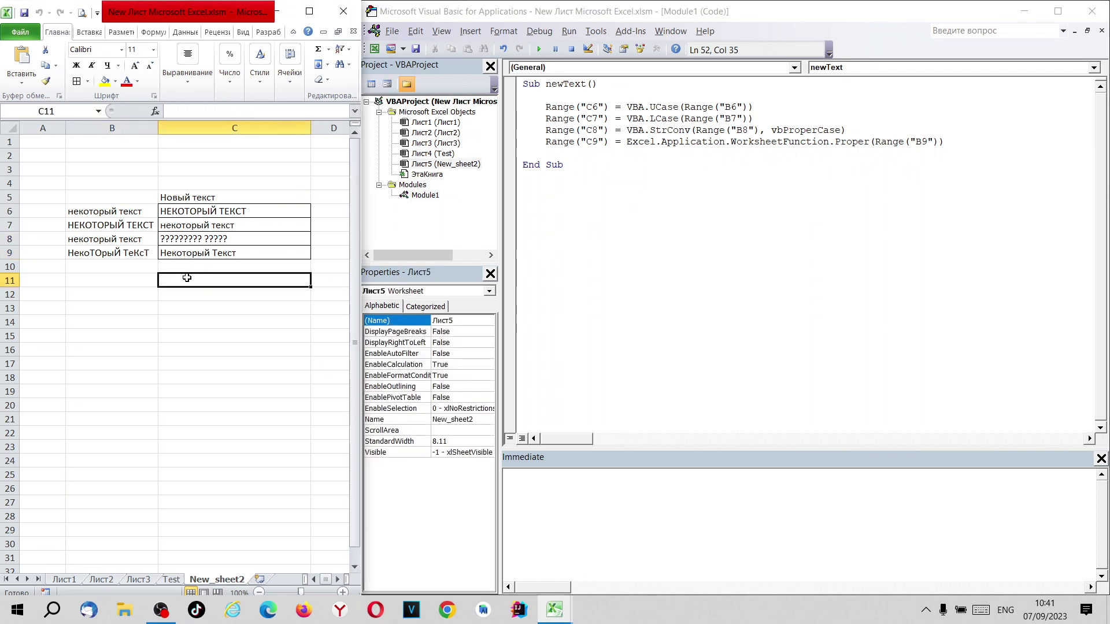